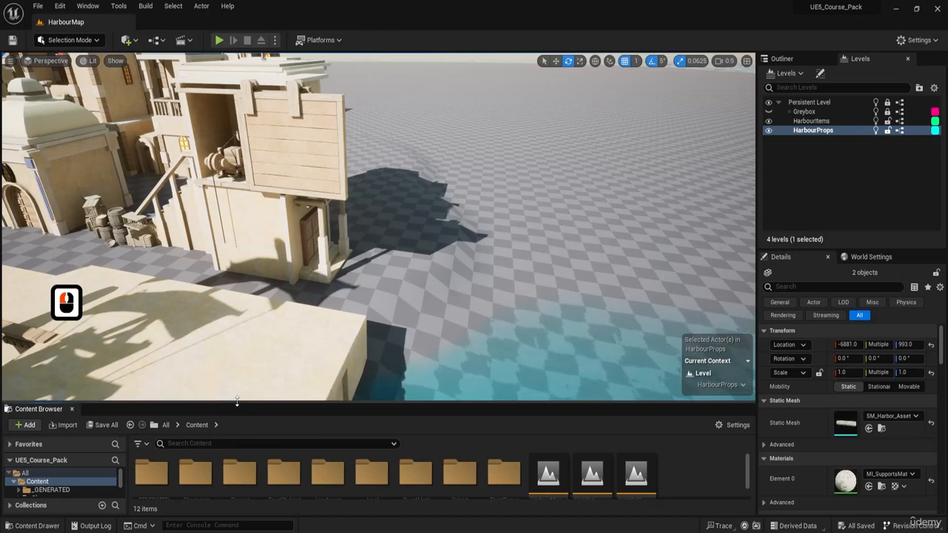
- Enlarge the Content Browser and open Quixel Bridge, allowing its Node.js JavaScript Runtime through the firewall on public networks
left_click_drag(237, 402, 259, 334)
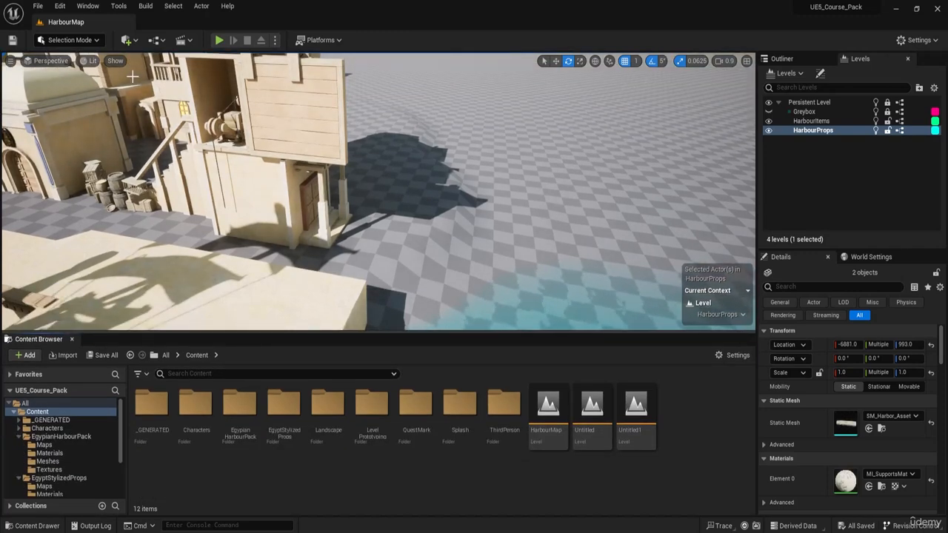
key("ctrl")
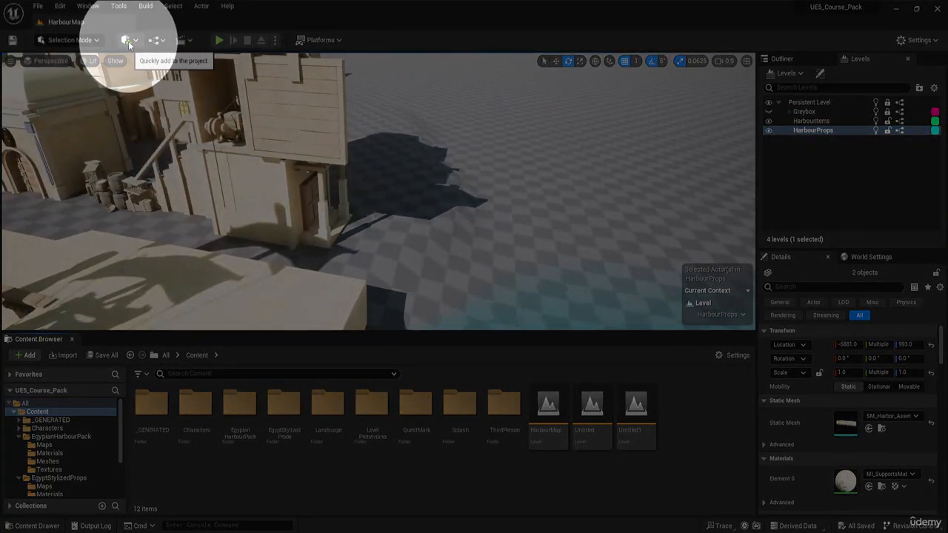
left_click(128, 40)
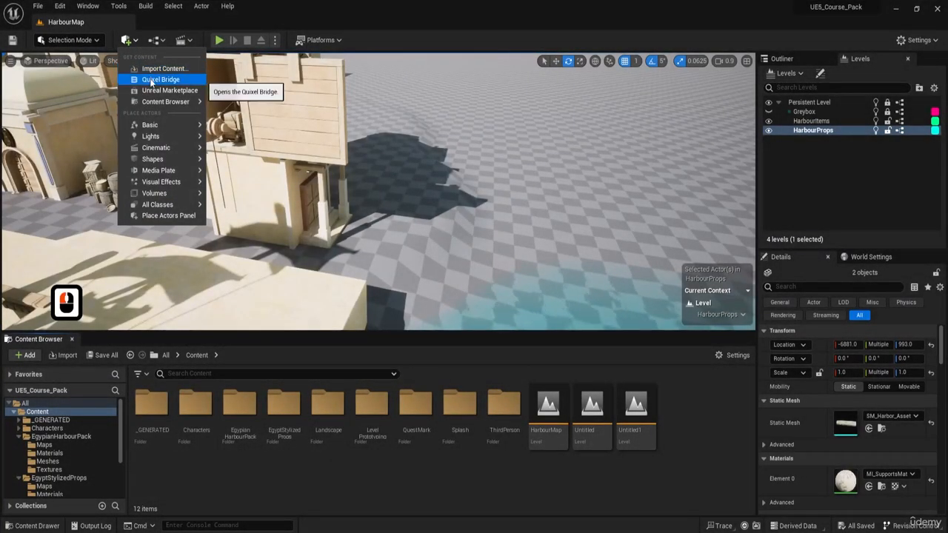
key("ctrl")
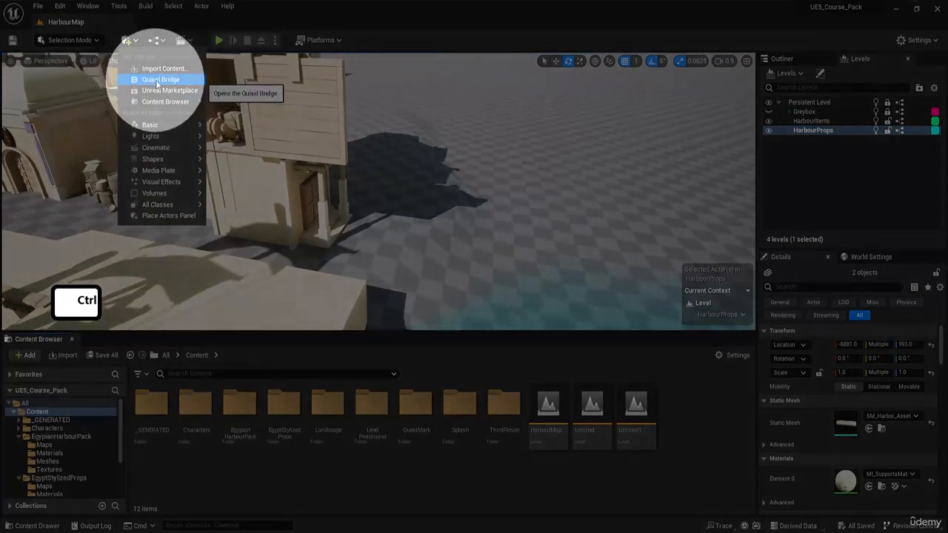
left_click(160, 80)
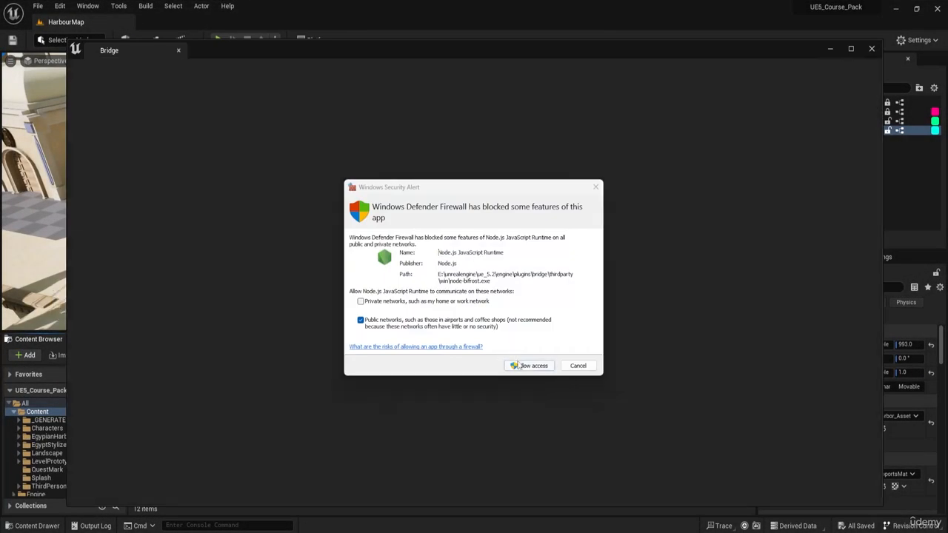
left_click(518, 369)
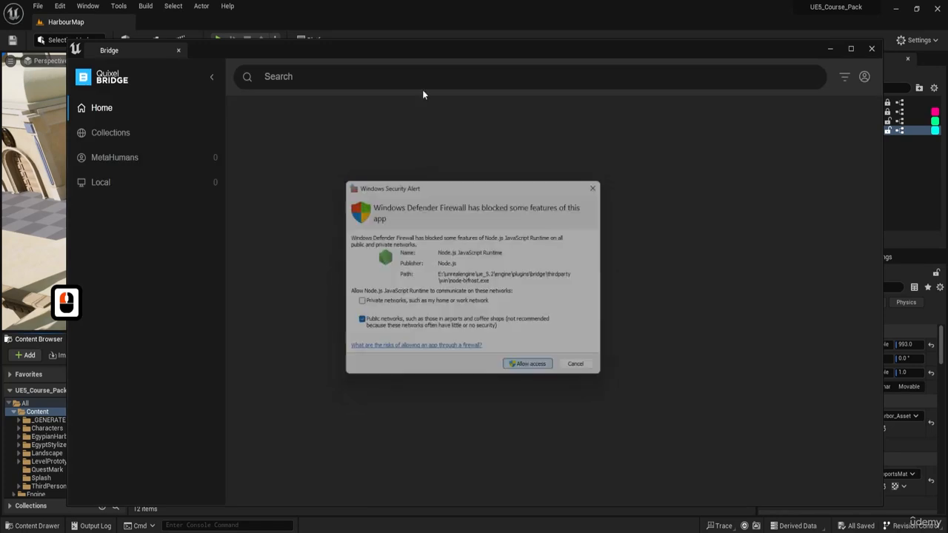
left_click_drag(274, 50, 257, 44)
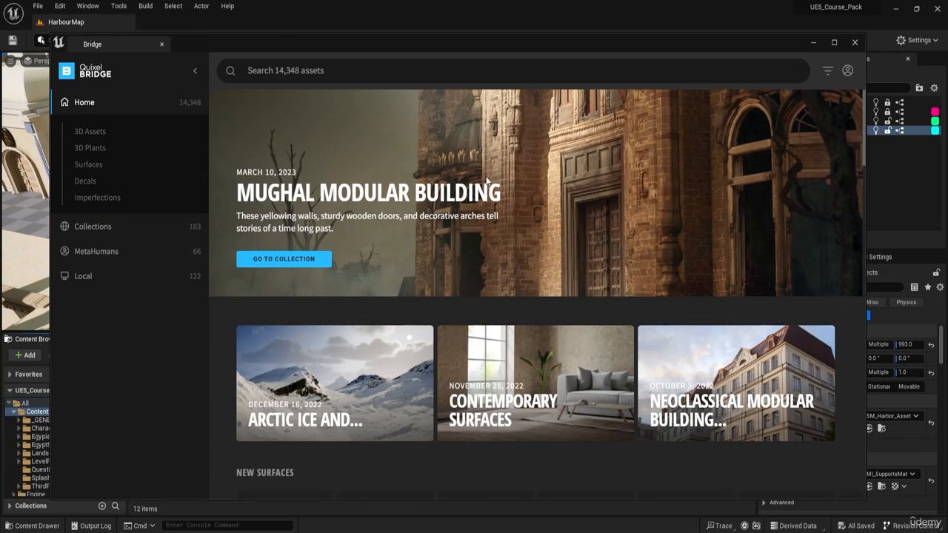
- Sign in to Quixel Bridge through its login window
key("F8")
left_click(848, 71)
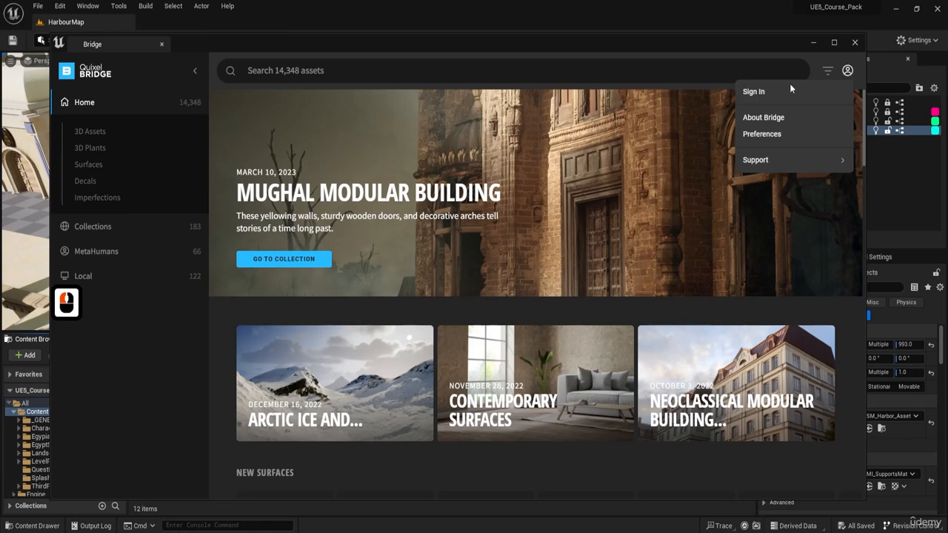
left_click(753, 92)
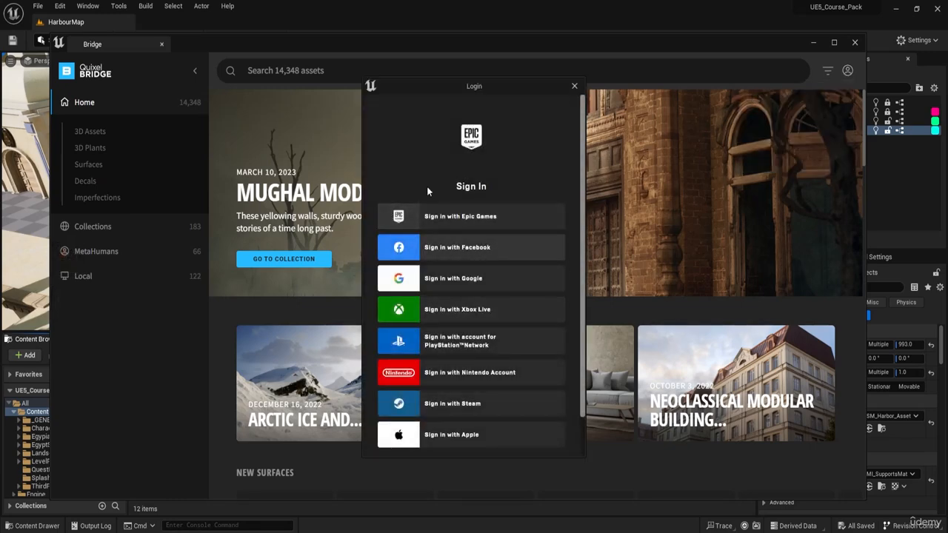
key("F8")
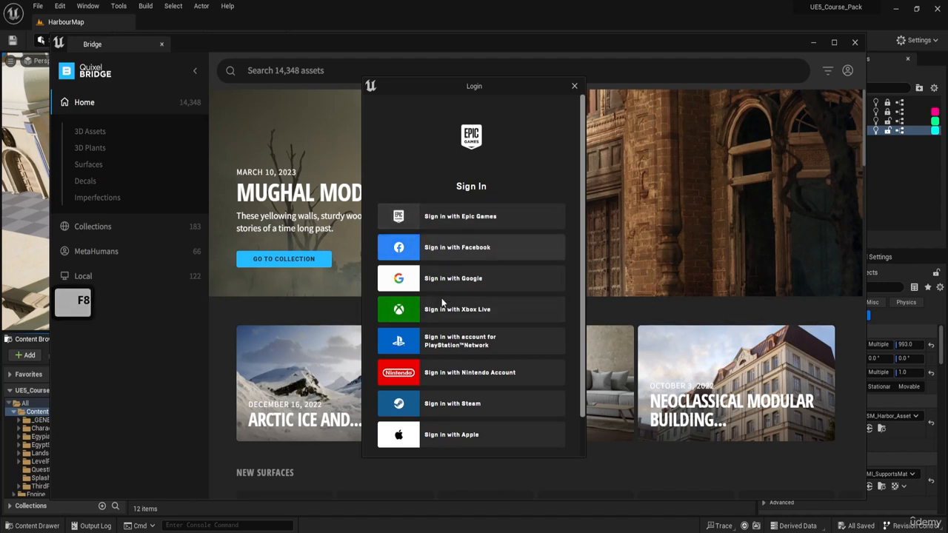
key("F8")
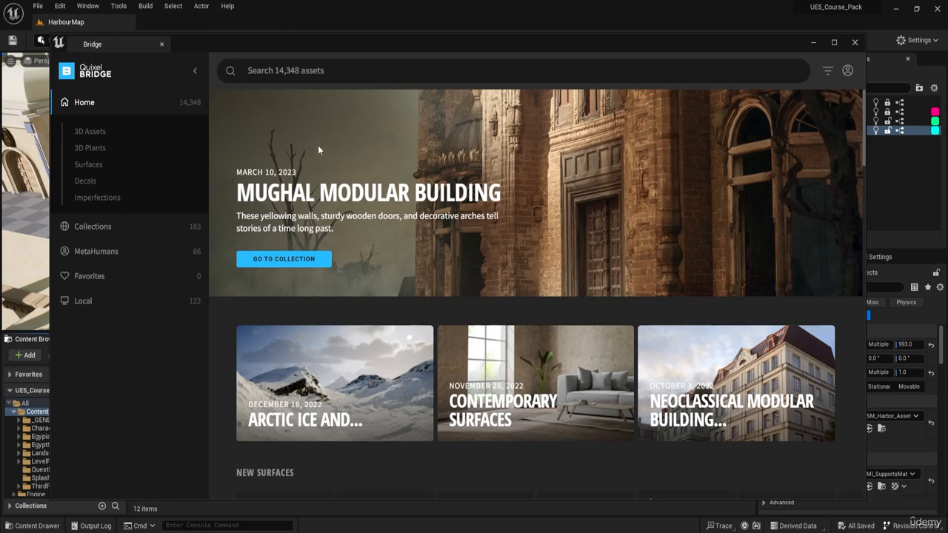
- Search the Bridge asset library for "dry sand"
left_click(299, 70)
type("dra")
key("BackSpace")
type("y")
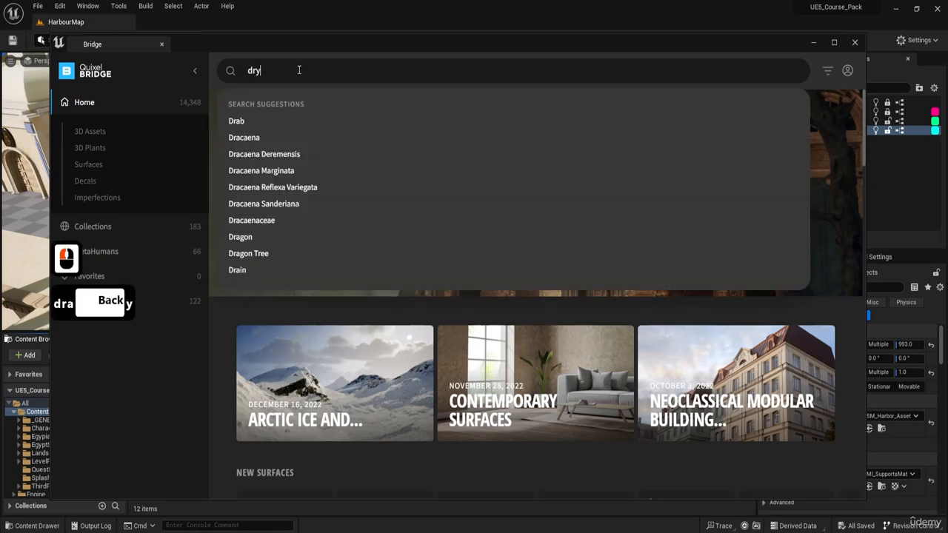
type(" sand")
key("Return")
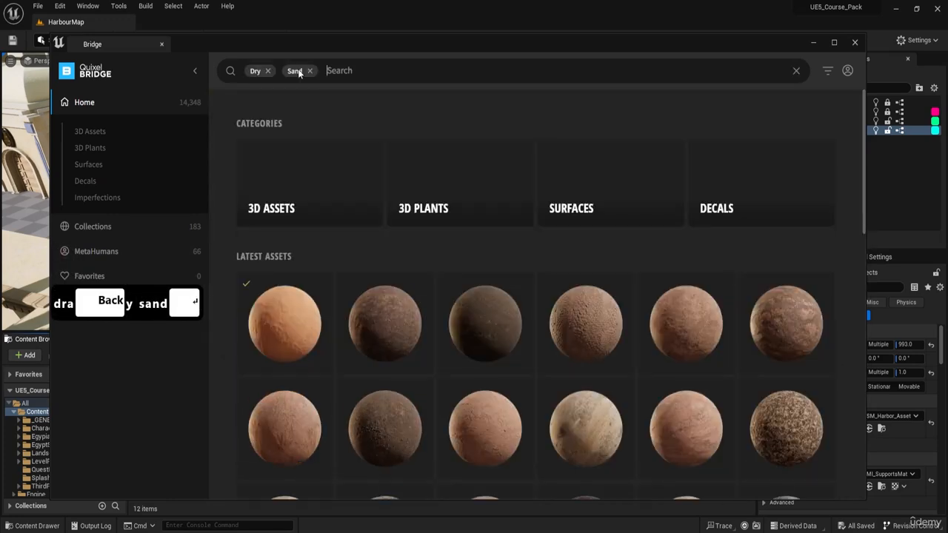
- Add the Dry Sand surface to the project at Medium Quality and shrink the Bridge window to uncover the Content Browser
left_click(283, 339)
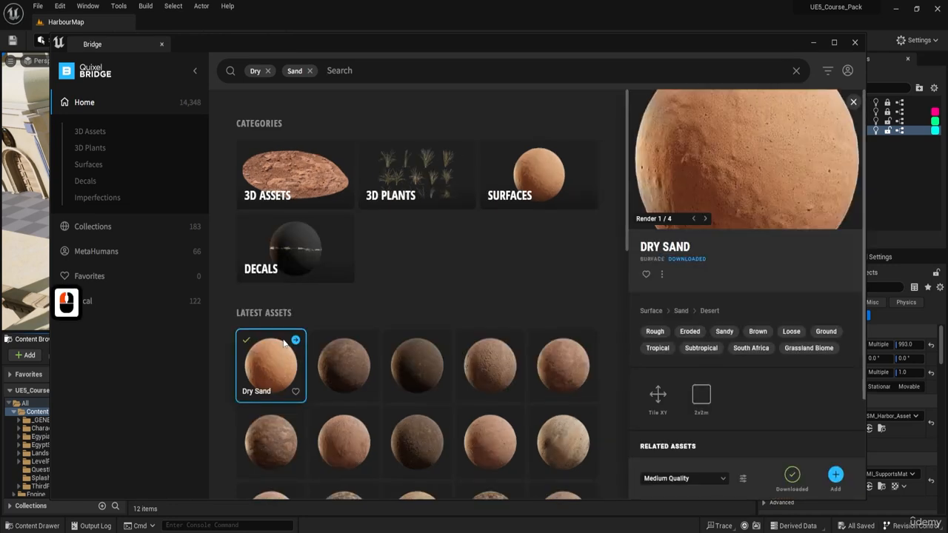
left_click(835, 475)
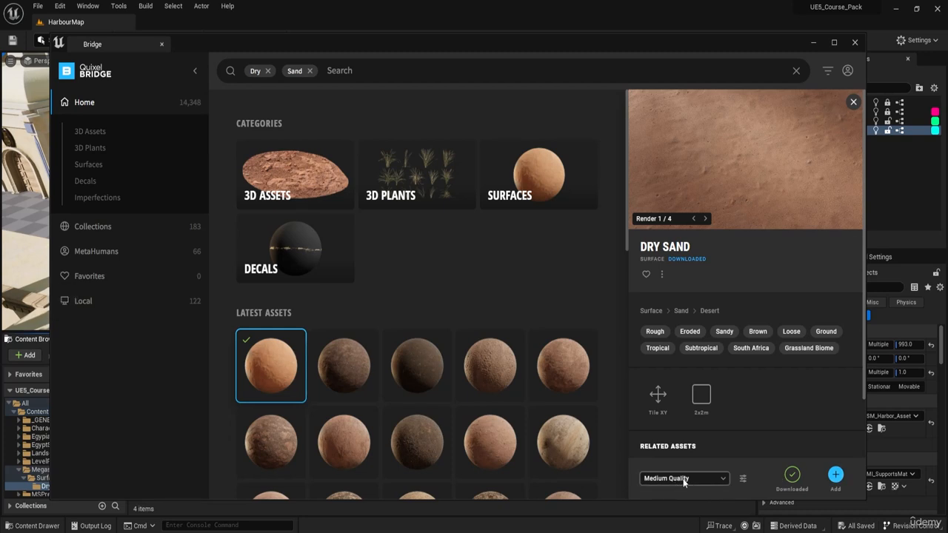
left_click(837, 476)
left_click_drag(672, 32, 632, 26)
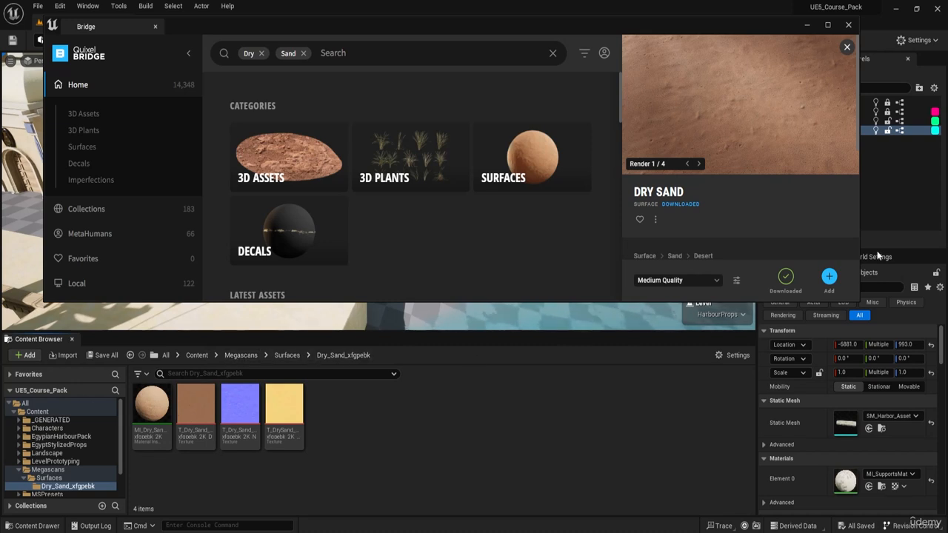
mouse_move(366, 22)
left_mouse_down()
mouse_move(368, 47)
mouse_move(368, 10)
left_mouse_up()
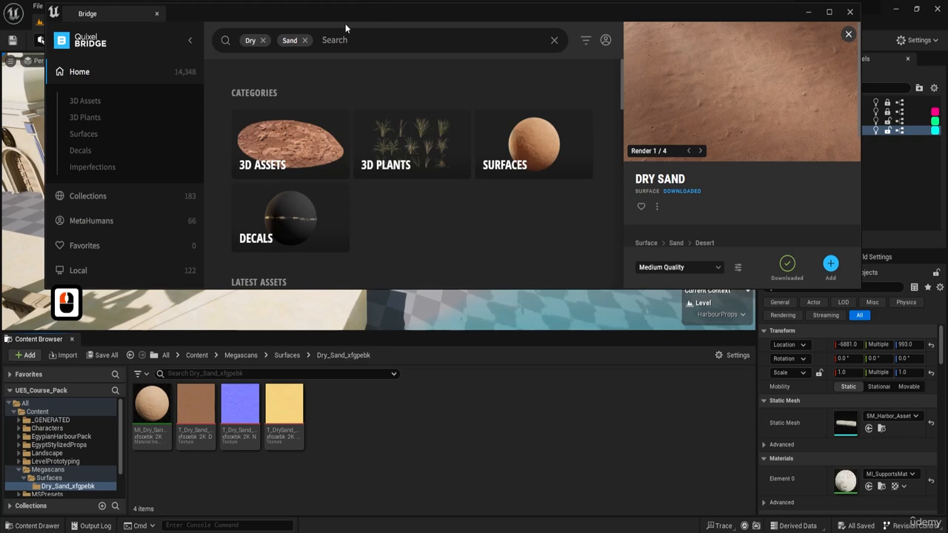
- Clear the Dry and Sand search terms and reposition the Bridge window to examine the harbour buildings in the viewport
left_click(263, 42)
left_click(267, 41)
left_click(277, 41)
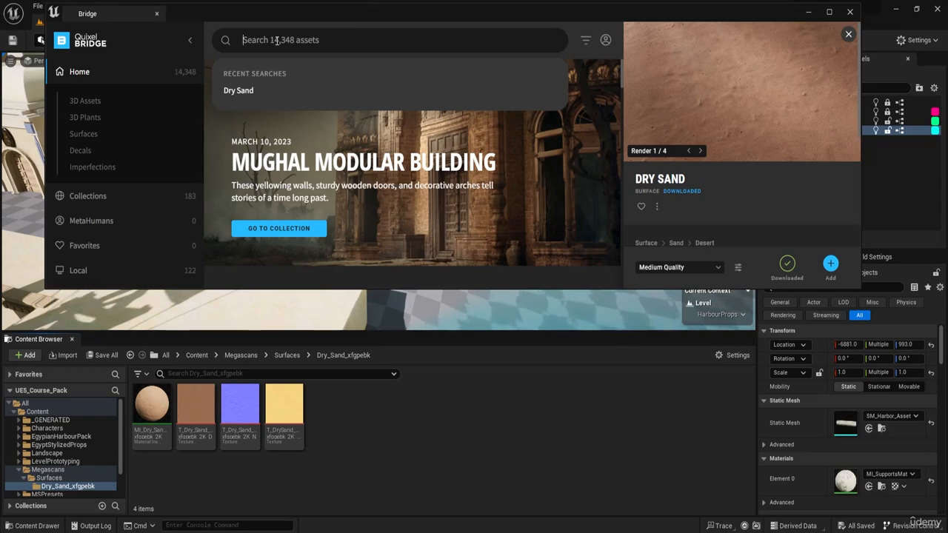
left_click_drag(269, 17, 242, 352)
right_click_drag(302, 200, 301, 200)
key("s")
key("a")
key("w")
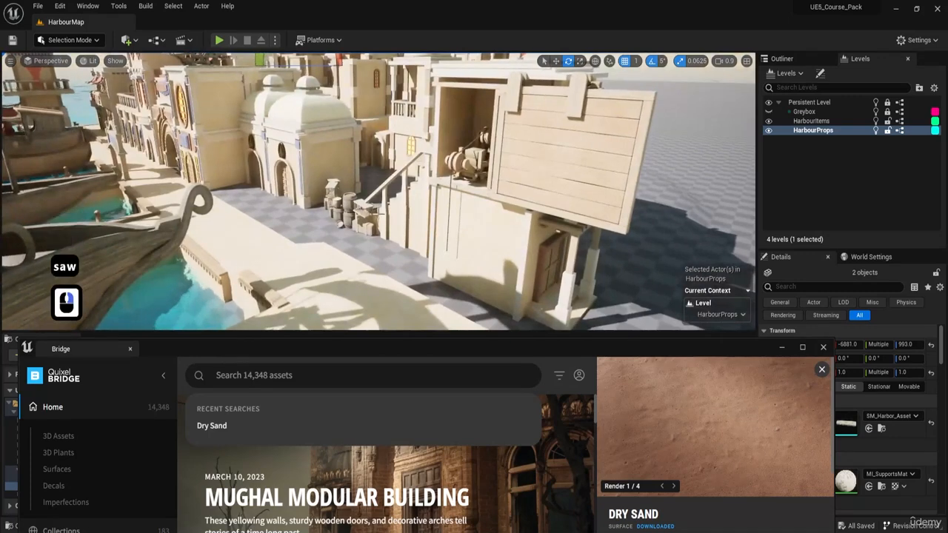
left_click_drag(353, 348, 353, 222)
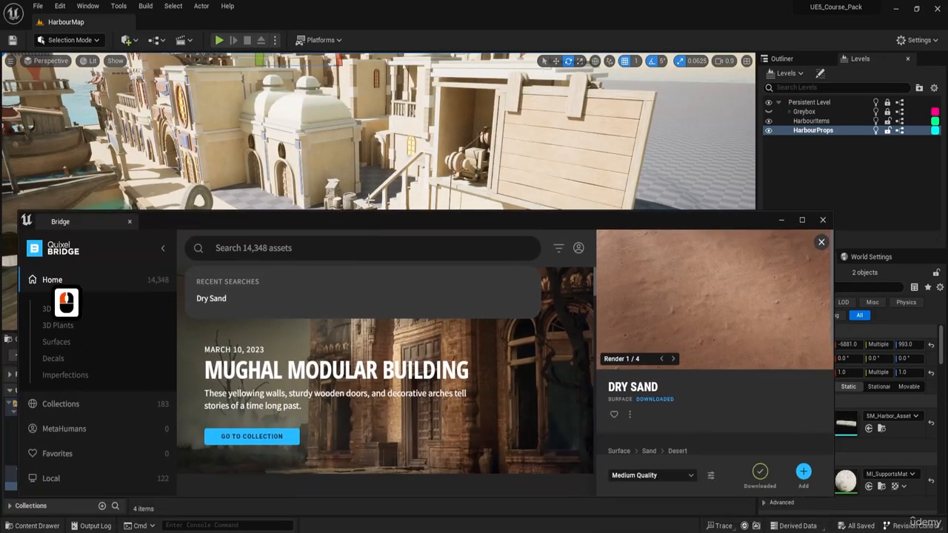
right_click_drag(304, 180, 304, 181)
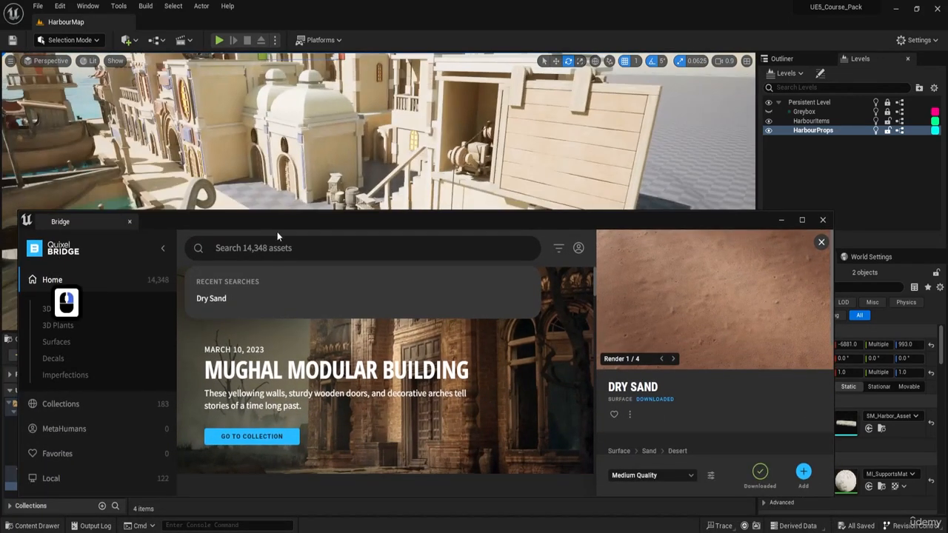
- Search the Bridge asset library for "stone" and maximize the Bridge window
left_click(275, 250)
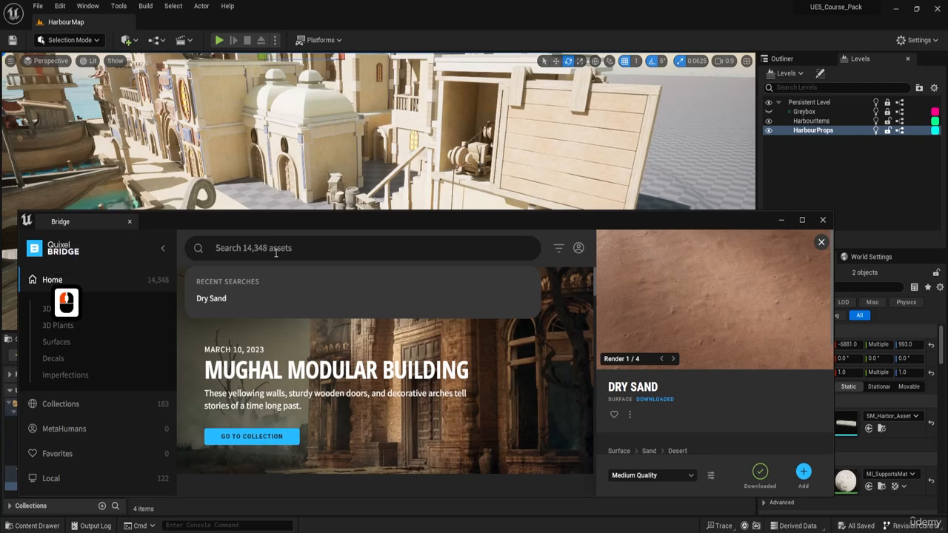
type("stone")
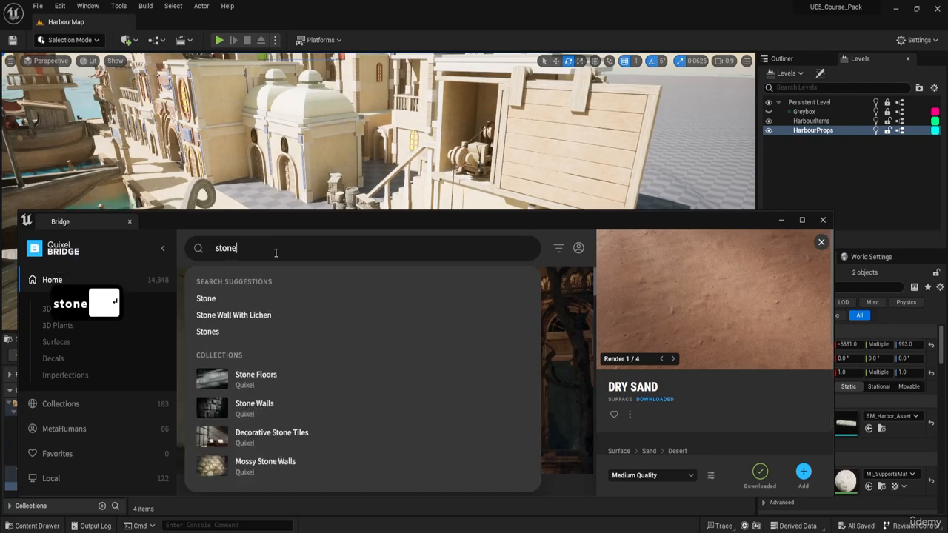
key("Return")
left_click_drag(316, 232, 326, 2)
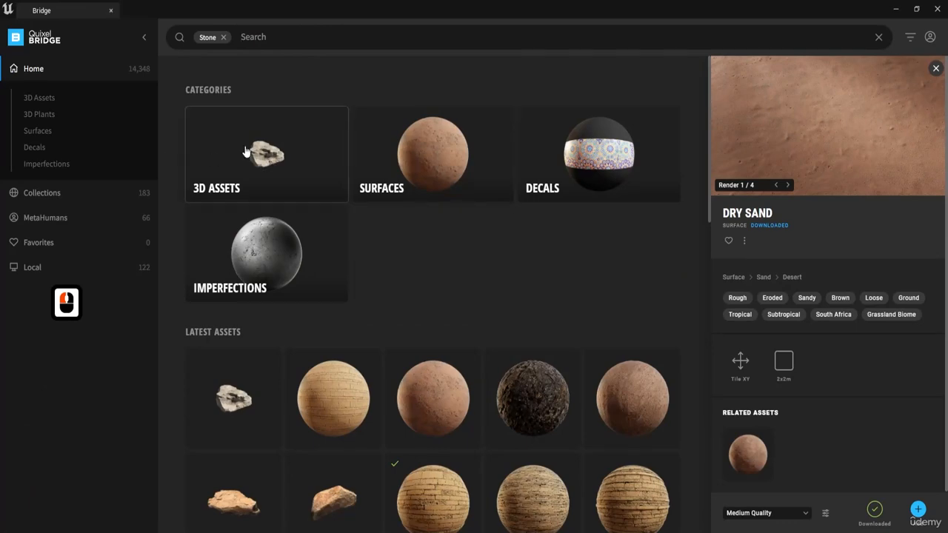
- Limit the stone results to the Surfaces category and add "wall" as a further search term
left_click(413, 180)
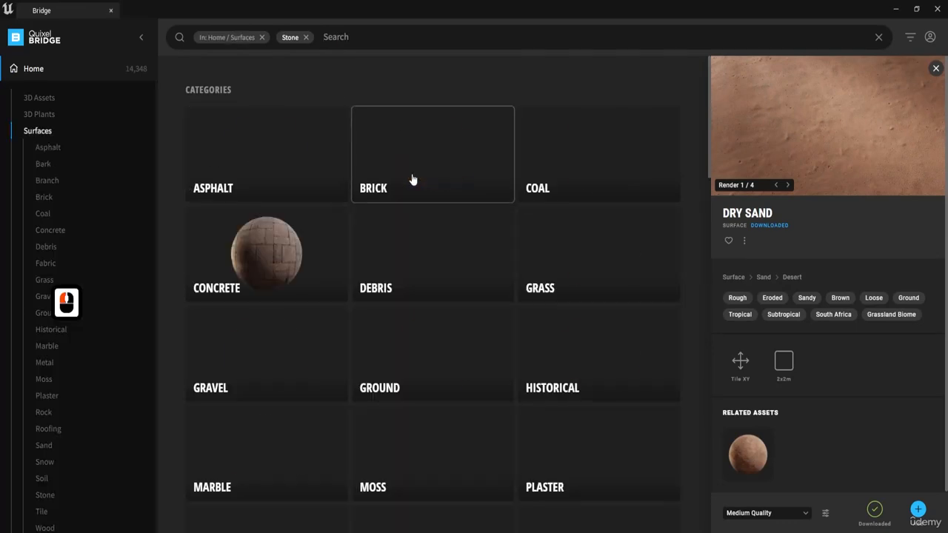
scroll(405, 351, "down", 6)
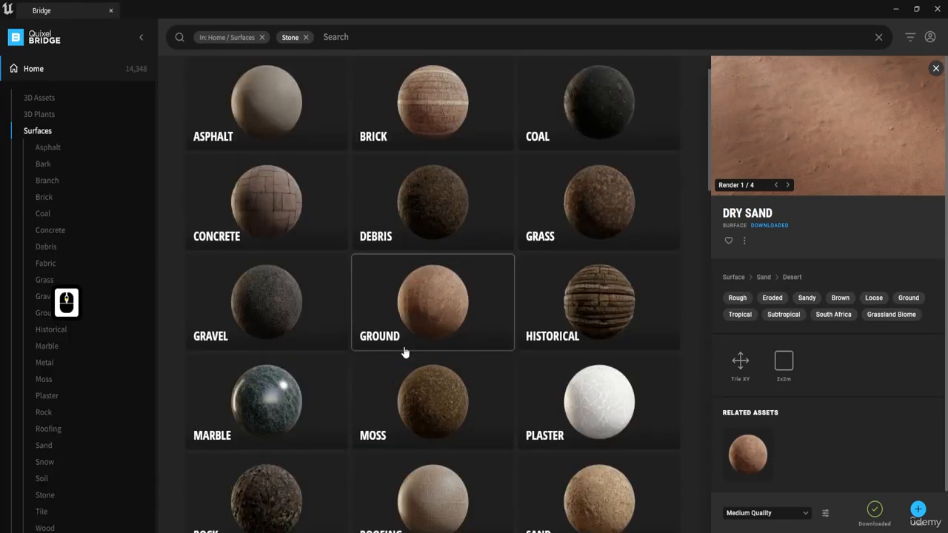
scroll(401, 350, "up", 13)
scroll(399, 348, "up", 1)
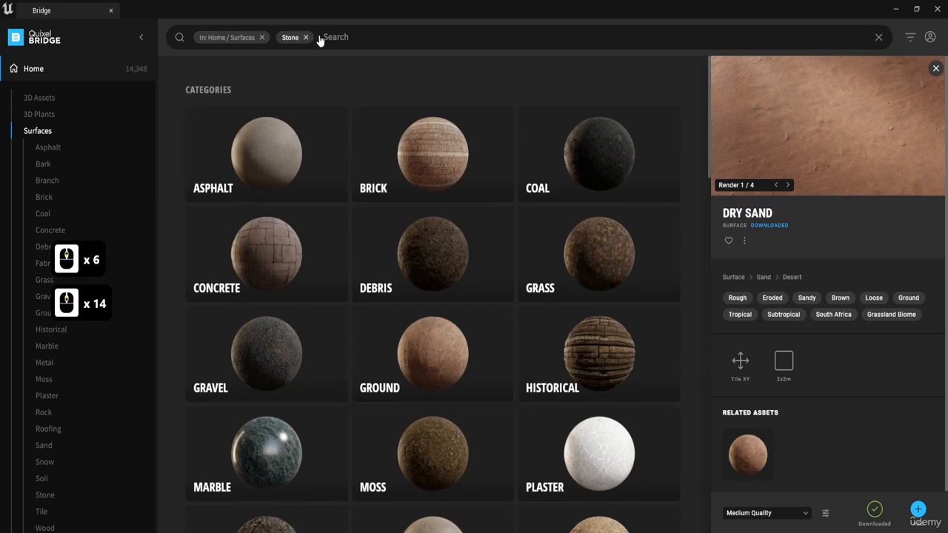
left_click(330, 36)
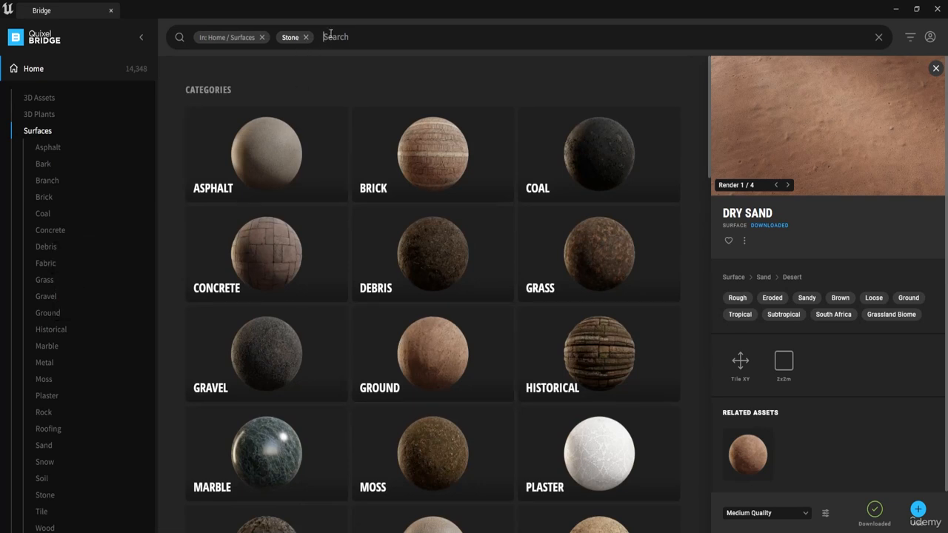
type("wall")
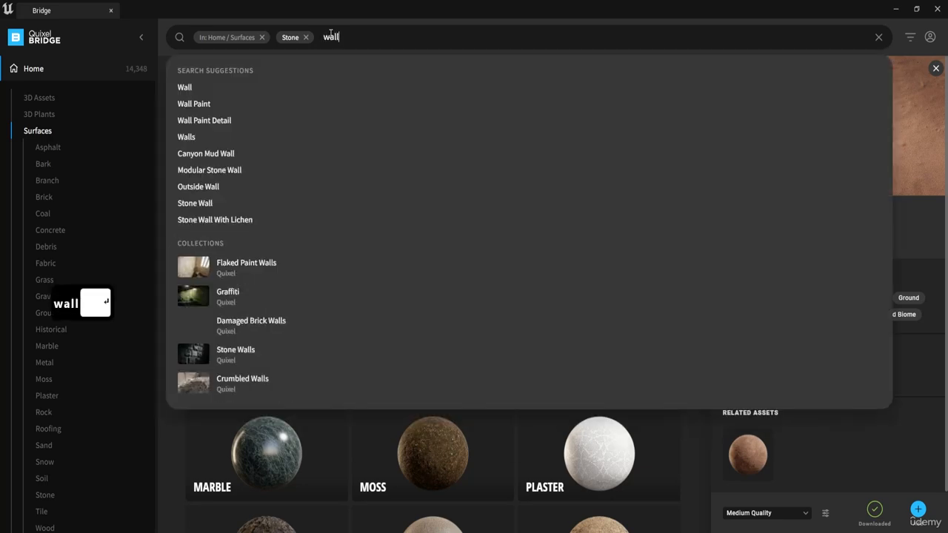
key("Return")
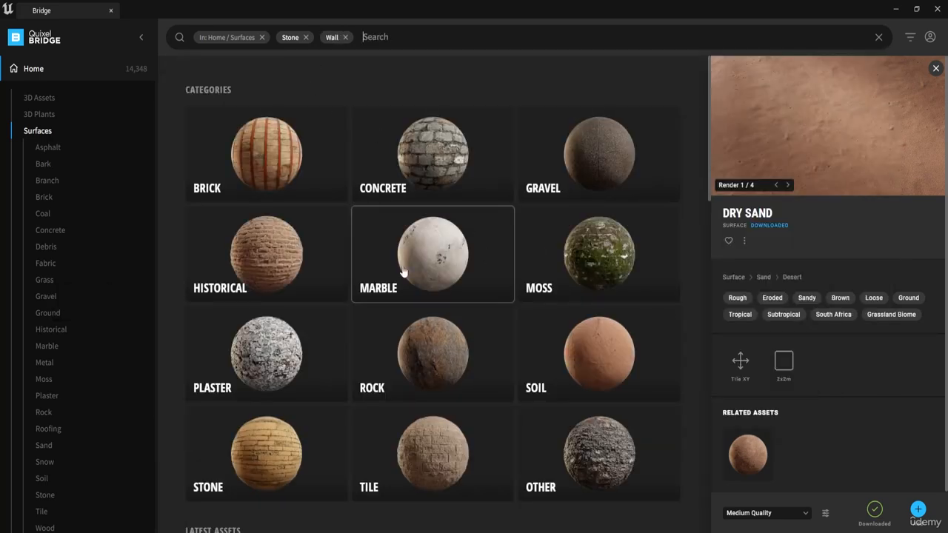
- Find the already downloaded Stone Wall surface among the stone wall results and add it to the project at Medium Quality
scroll(399, 296, "down", 2)
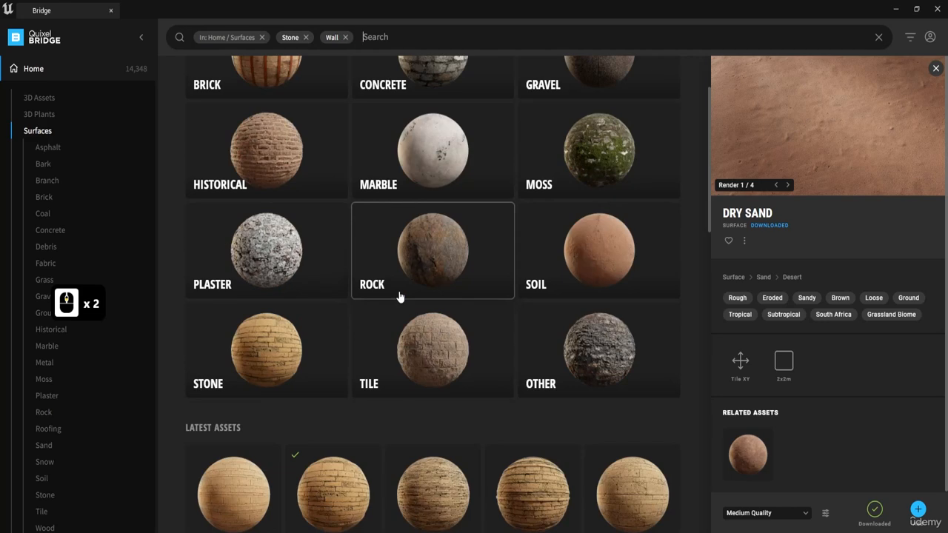
key("F8")
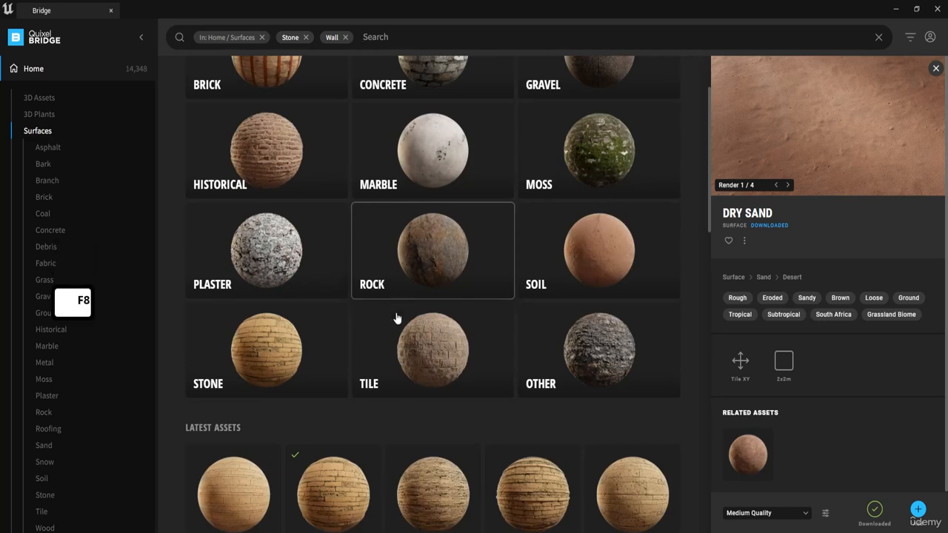
scroll(357, 400, "down", 2)
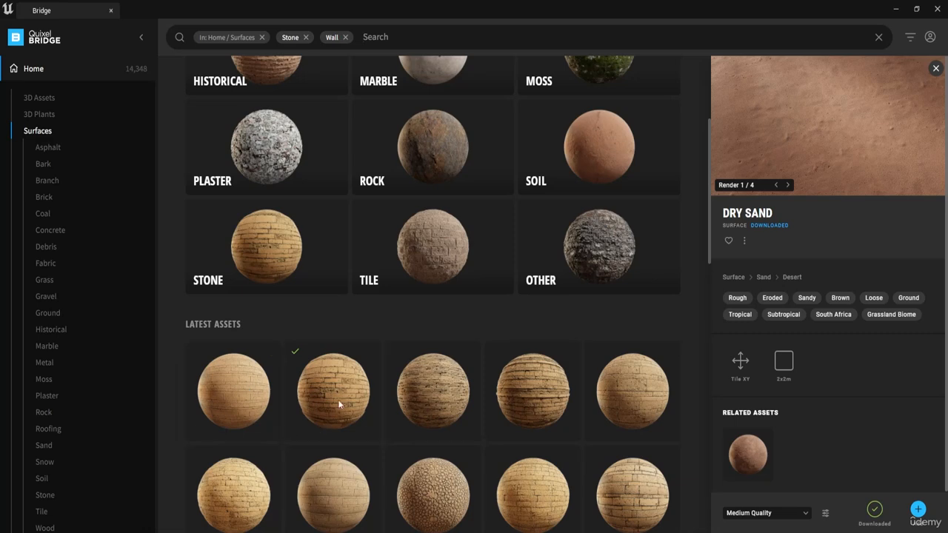
scroll(285, 361, "down", 1)
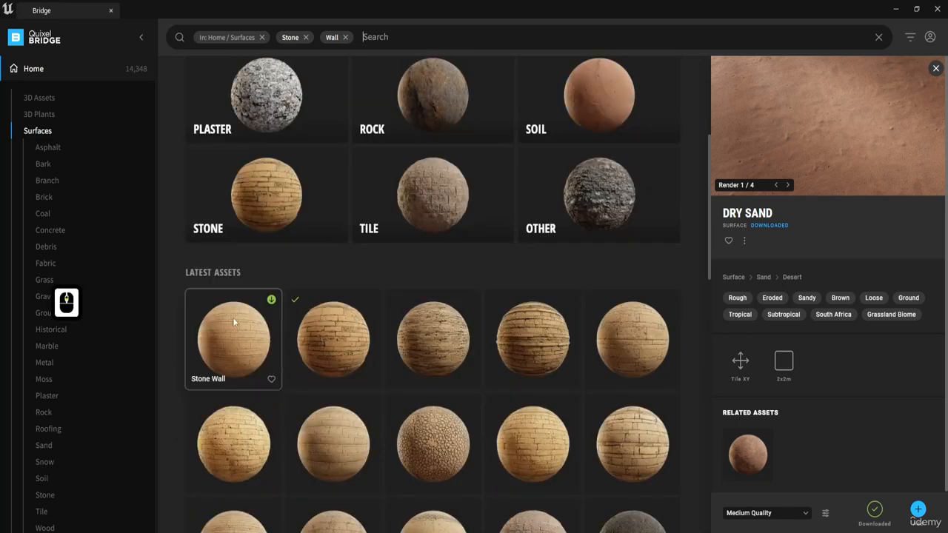
left_click(339, 346)
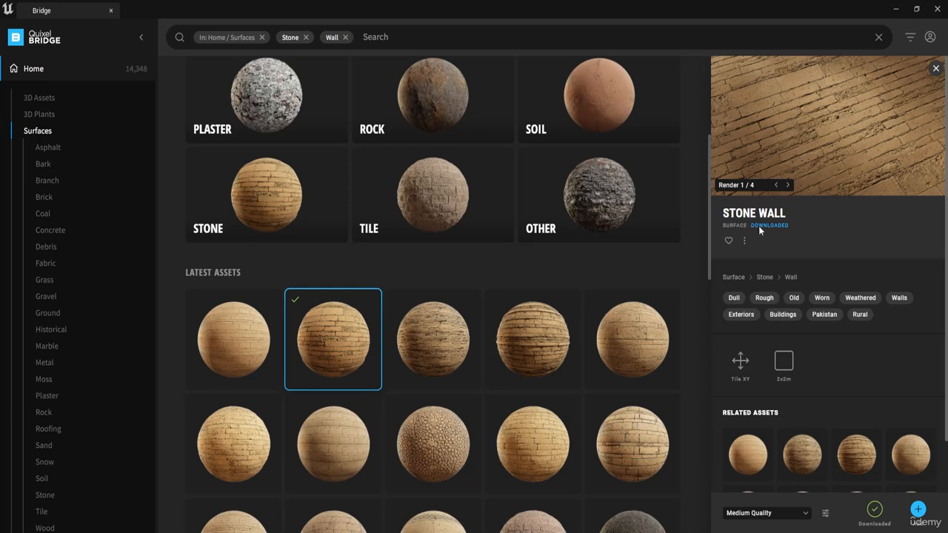
key("F8")
key("F8")
left_click(918, 511)
key("ctrl")
key("ctrl")
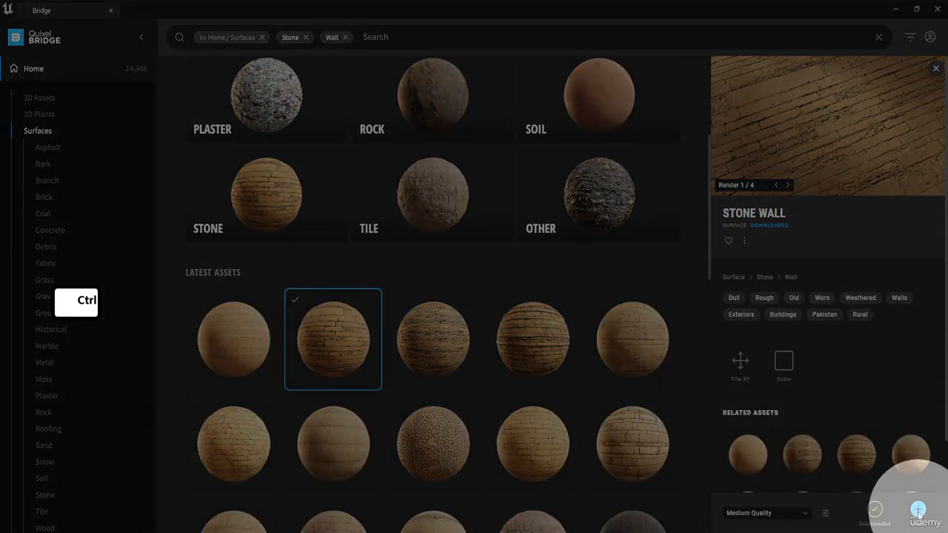
left_click(919, 511)
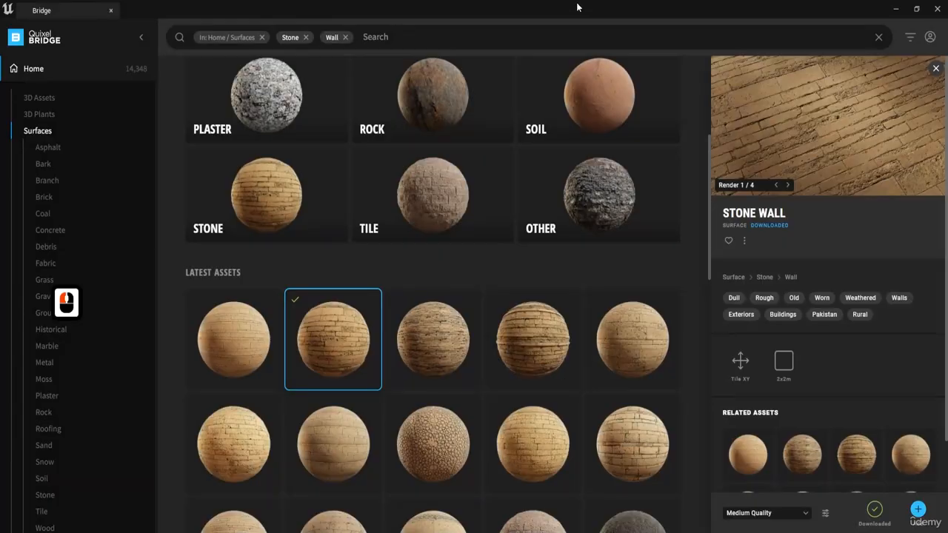
- Close the Bridge window and show the Megascans Surfaces folder holding the two imported surfaces in the Content Browser
left_click_drag(579, 7, 552, 252)
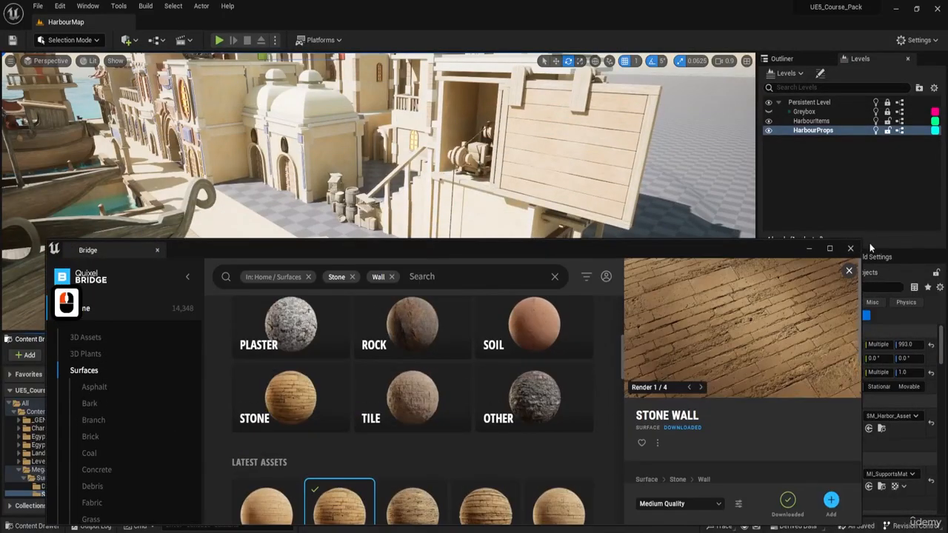
left_click(852, 250)
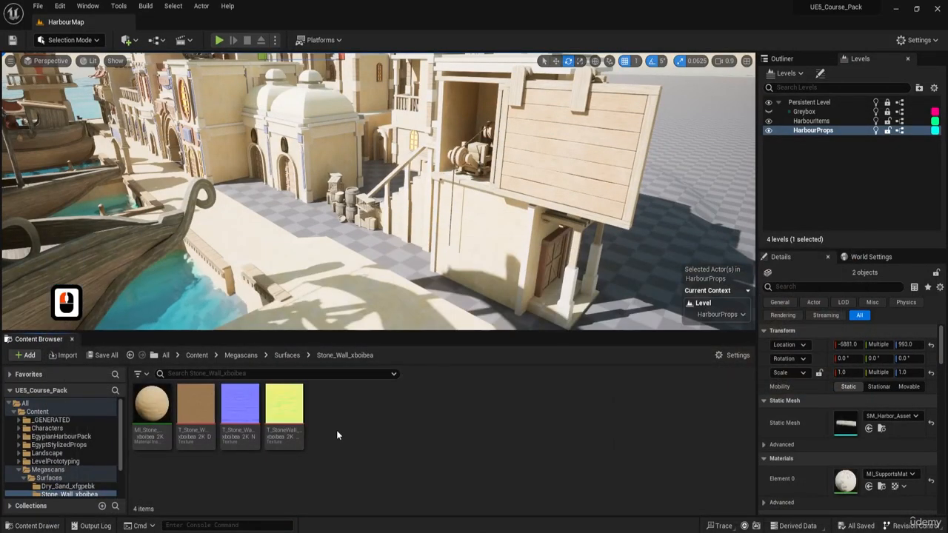
left_click(283, 357)
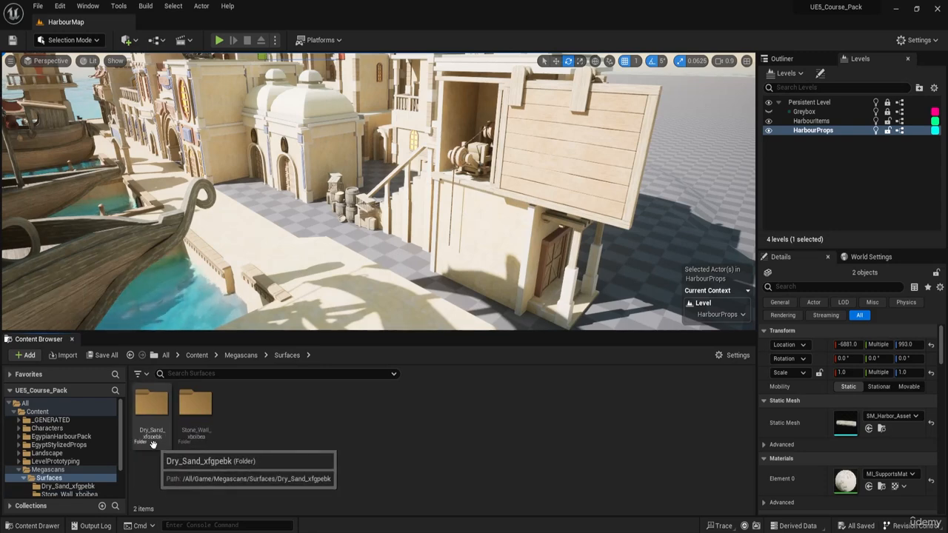
key("ctrl")
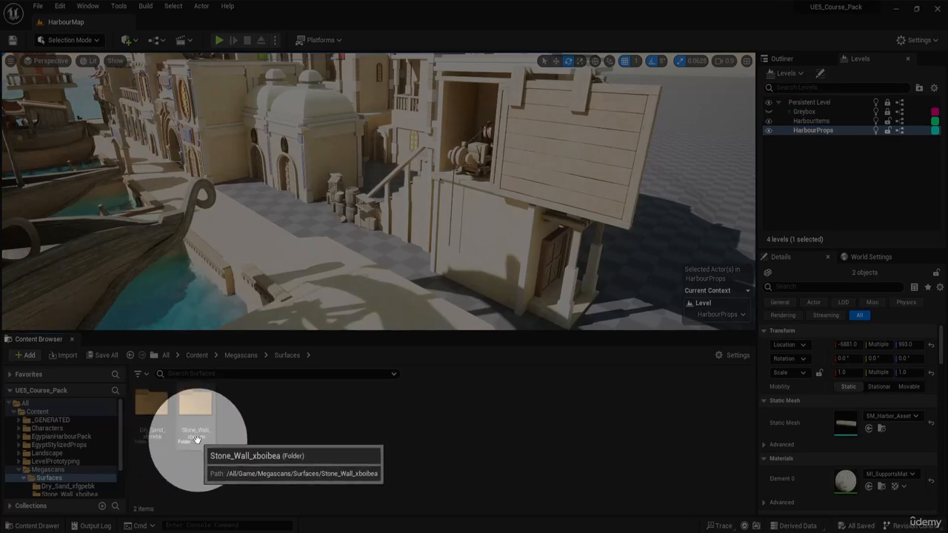
key("ctrl")
left_click(154, 435)
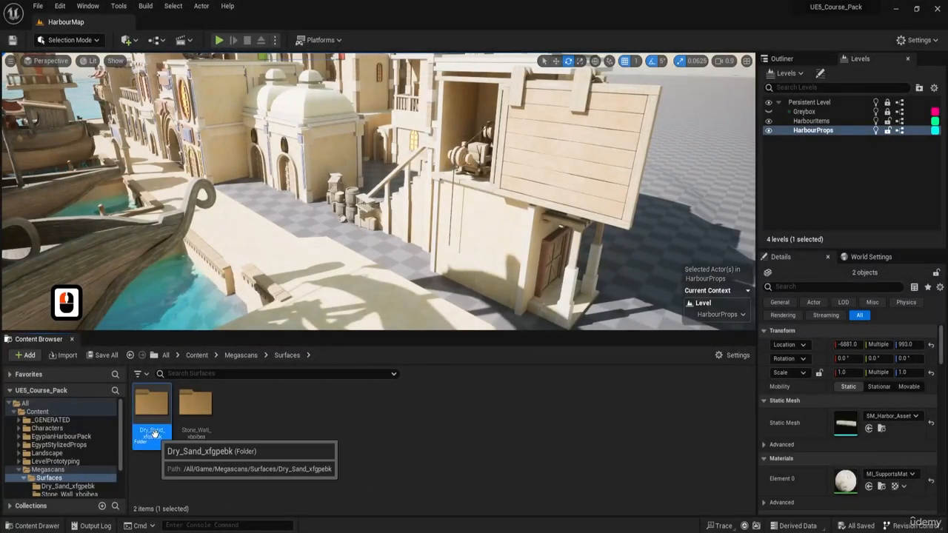
- Bring the checkered ground behind the harbour buildings into view and open the Dry_Sand_xfgpebk folder
key("s")
right_click_drag(289, 244, 356, 278)
key("e")
key("d")
key("w")
right_click_drag(316, 233, 325, 234)
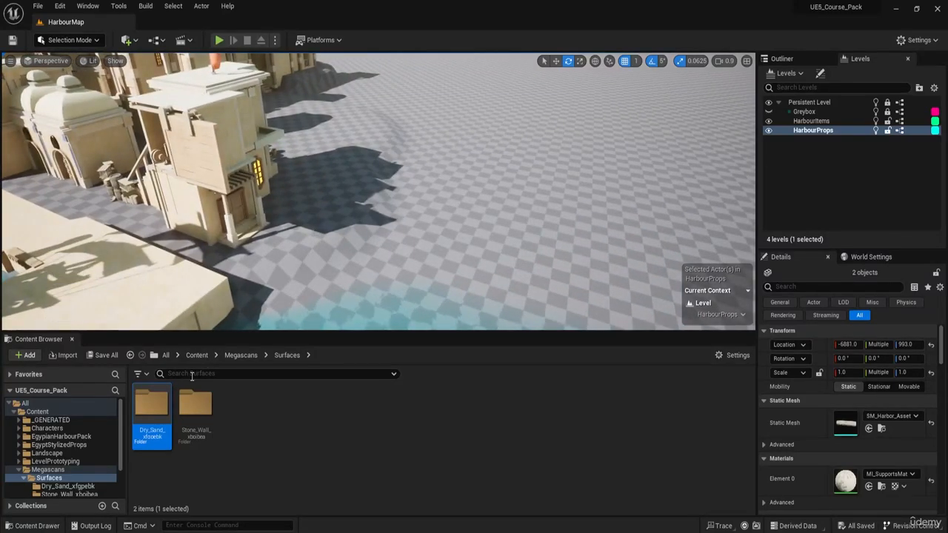
double_click(156, 407)
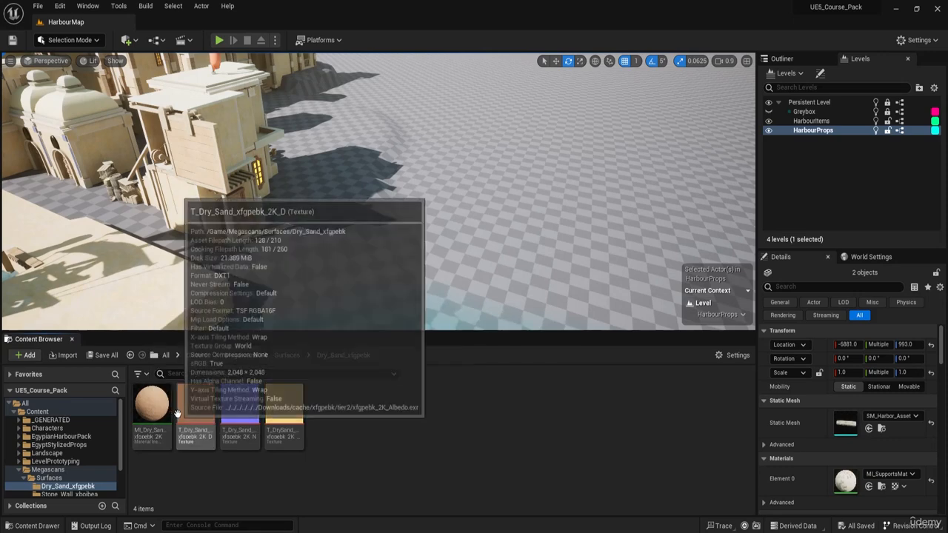
- Unlock the Persistent Level and try to apply the Dry Sand material instance directly to the ground in the viewport
left_click_drag(145, 424, 364, 190)
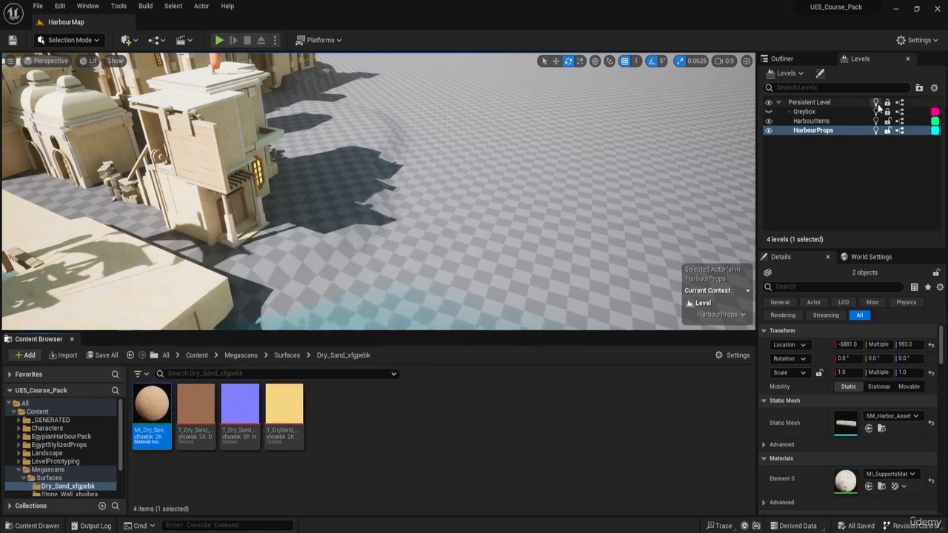
left_click(888, 105)
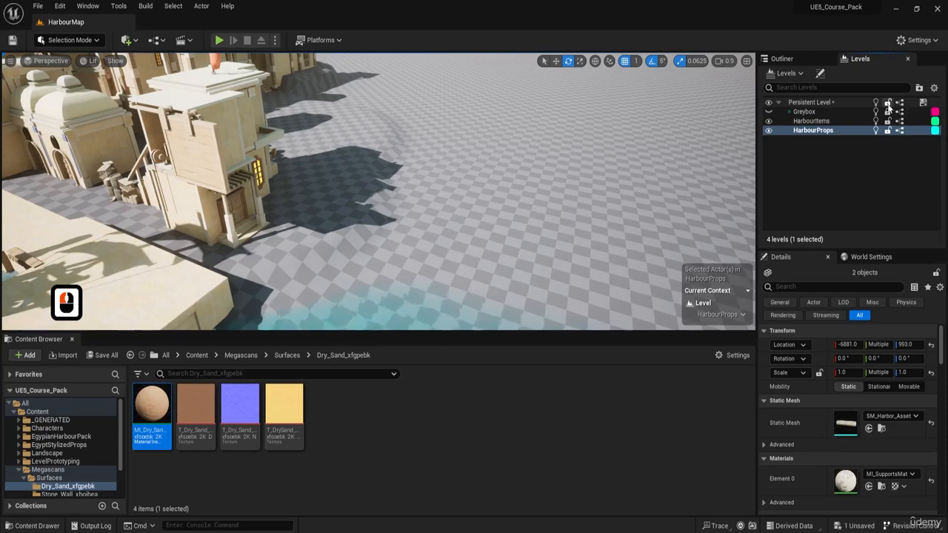
key("ctrl")
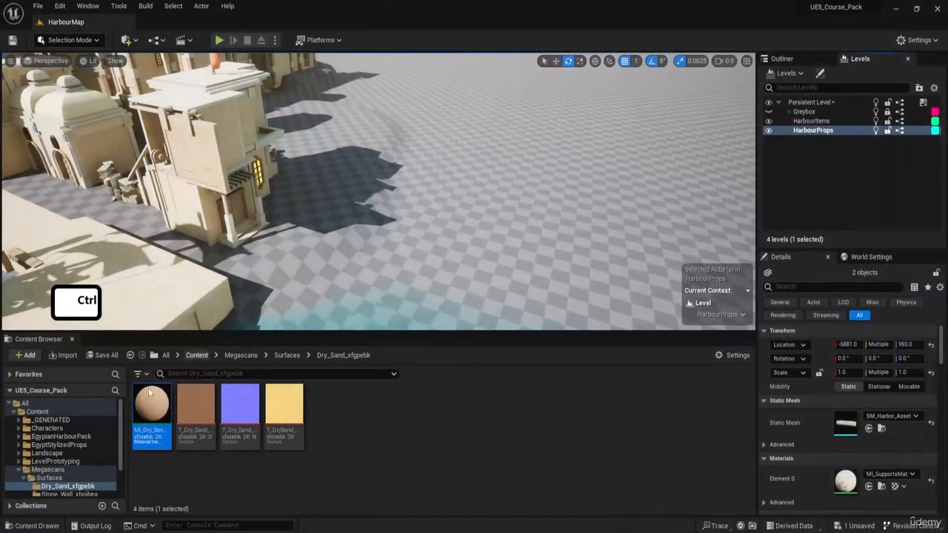
left_click_drag(149, 392, 335, 217)
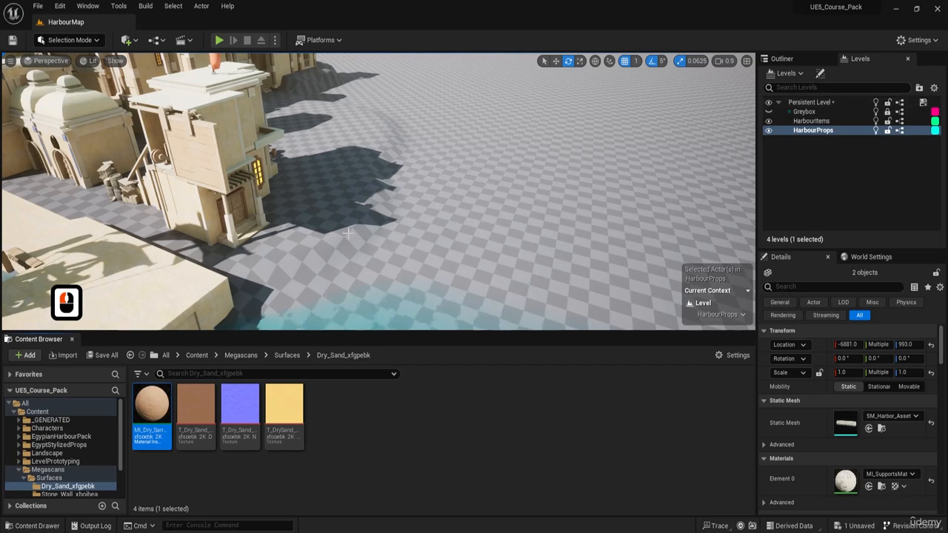
- Select the landscape and assign the Dry Sand material instance as its Landscape Material
left_click(344, 234)
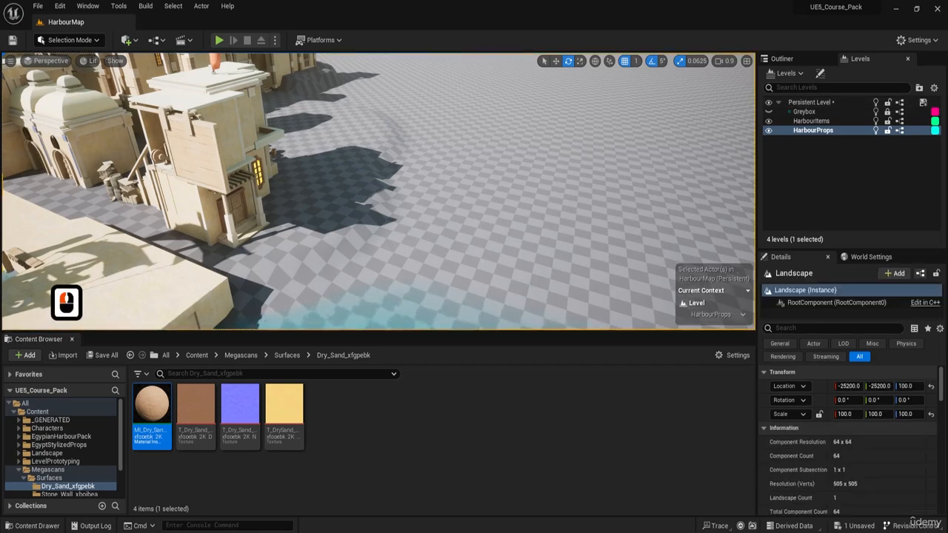
scroll(863, 431, "down", 8)
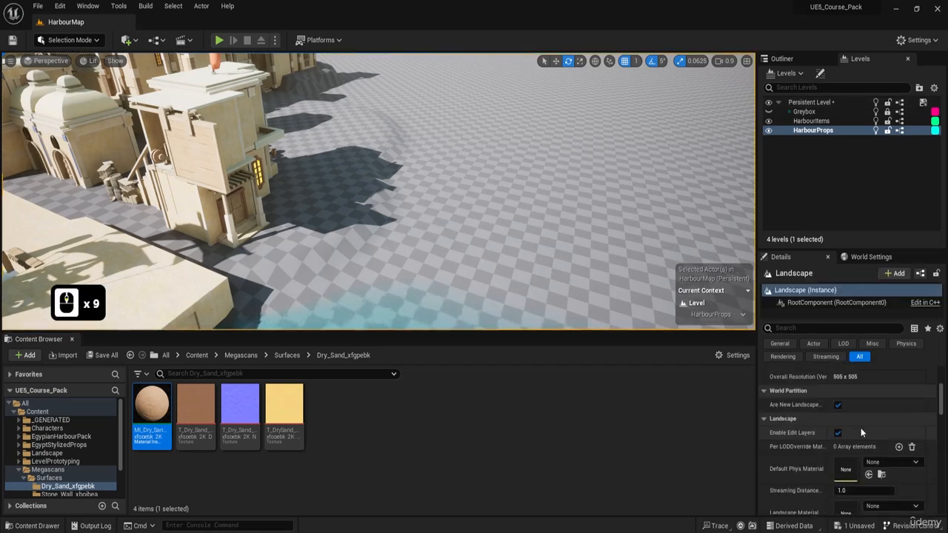
scroll(852, 435, "down", 8)
scroll(852, 436, "up", 2)
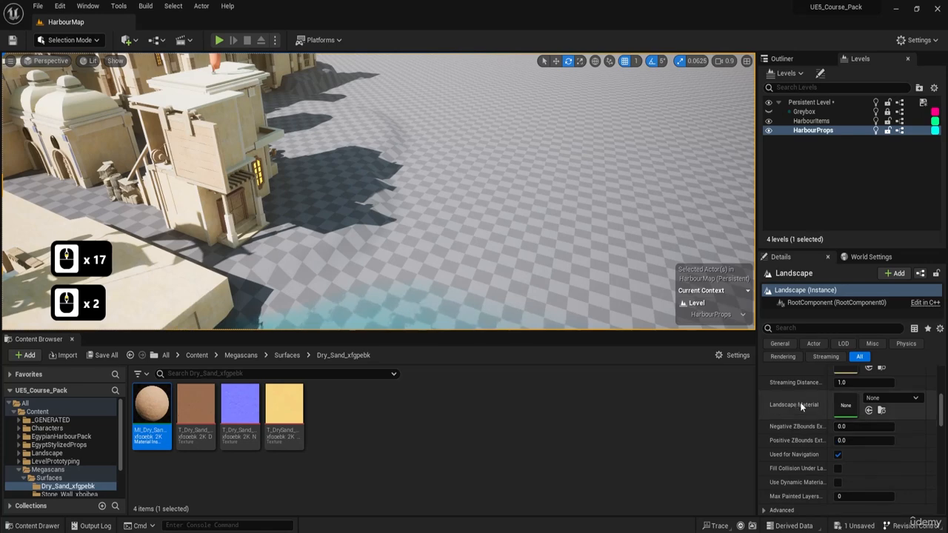
left_click_drag(516, 411, 843, 402)
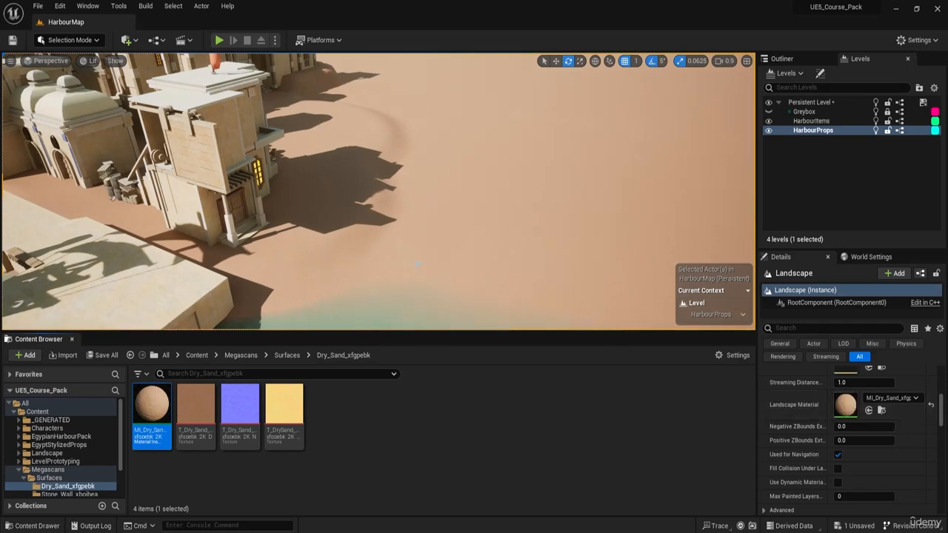
- Examine the sand ground around the harbour buildings up close and from the bookmarked overview of the whole harbour
key("w")
key("d")
right_click_drag(379, 191, 362, 225)
key("w")
key("w")
key("w")
key("q")
key("d")
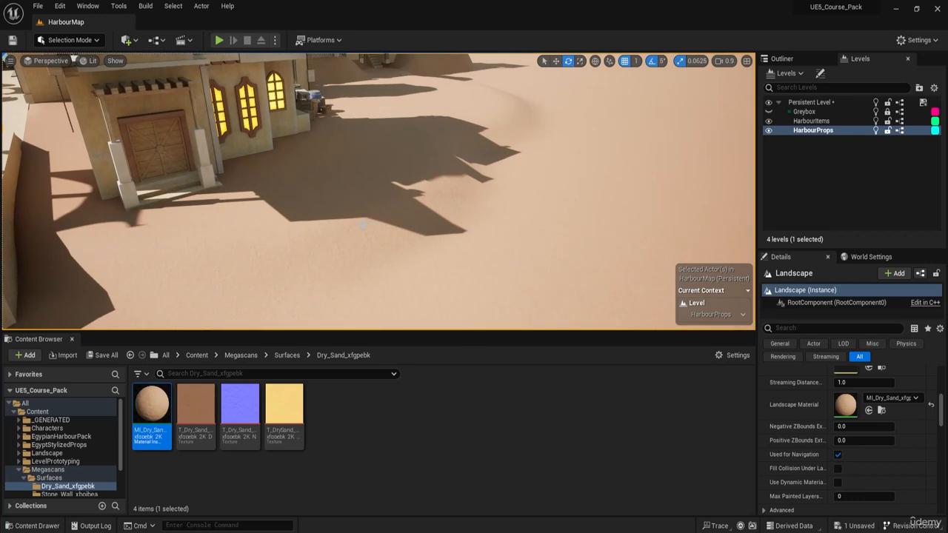
key("a")
key("w")
right_click_drag(362, 224, 282, 211)
key("a")
key("a")
key("w")
key("a")
key("s")
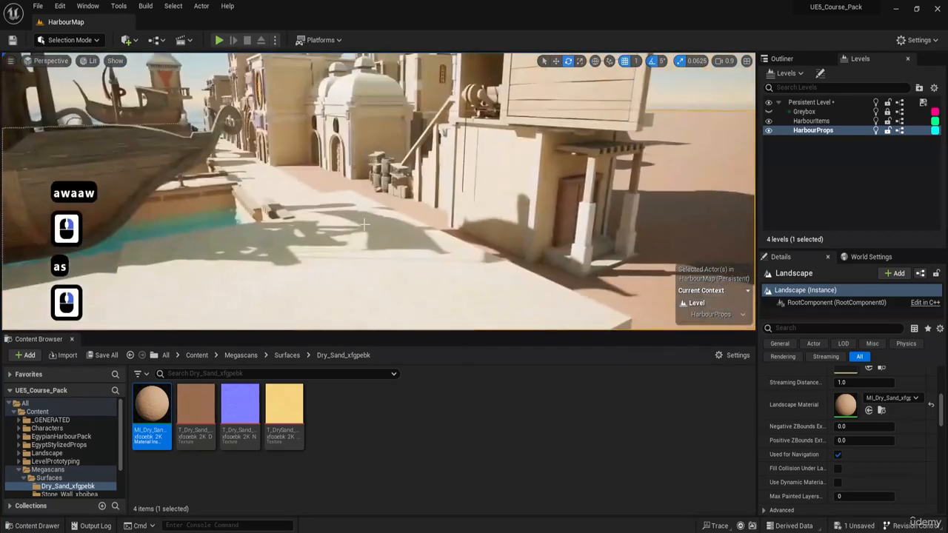
key("1")
key("g")
key("g")
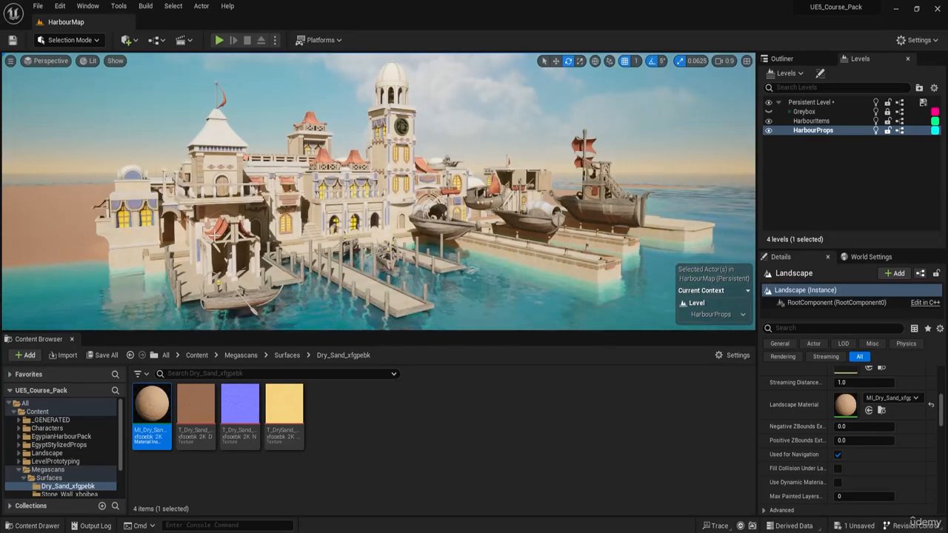
- Fly from the harbour overview to the building with the wooden door and compare the sand's colour with its walls
key("w")
key("e")
scroll(379, 191, "up", 3)
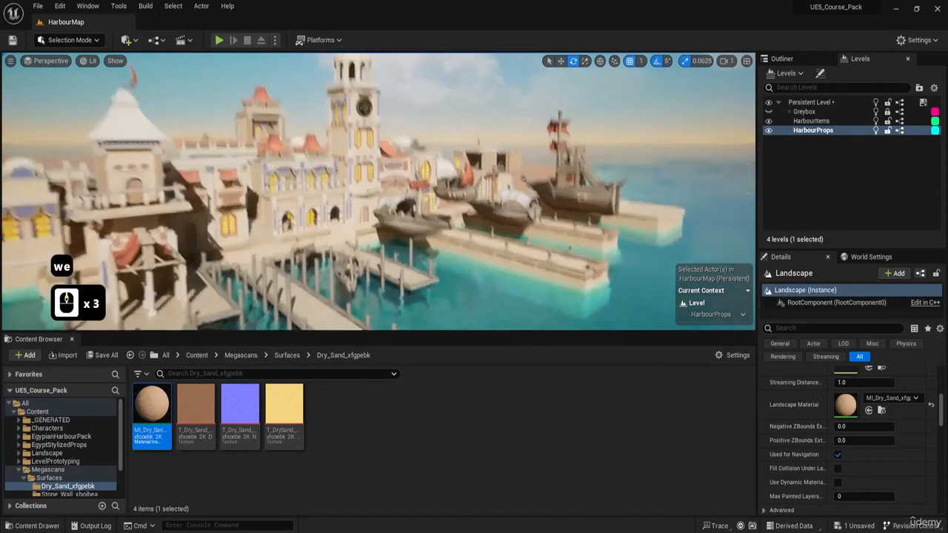
key("d")
key("d")
key("d")
key("d")
right_click_drag(379, 191, 504, 252)
key("w")
key("d")
key("e")
key("w")
key("d")
key("w")
key("s")
key("w")
key("d")
key("w")
key("s")
key("d")
key("d")
key("s")
key("w")
key("d")
key("w")
key("q")
key("w")
key("d")
key("w")
key("a")
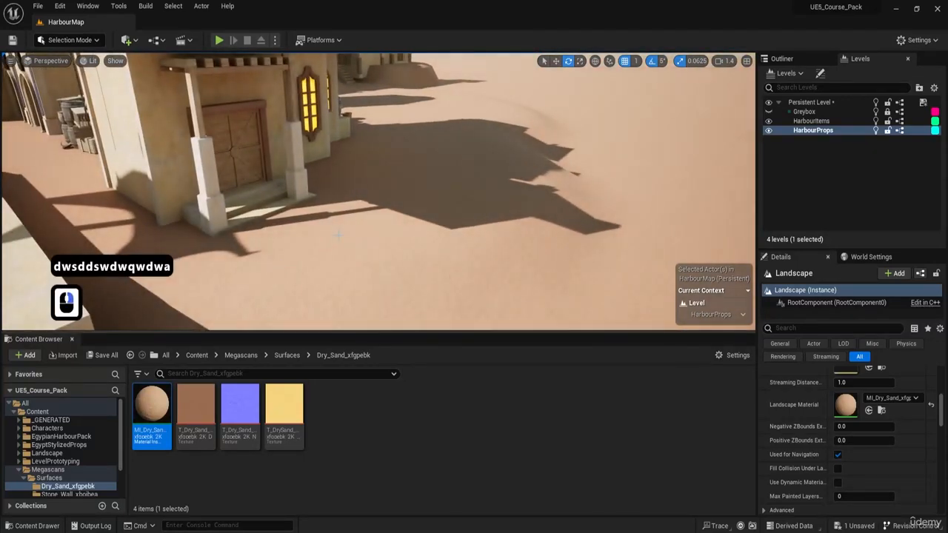
right_click_drag(339, 234, 422, 106)
key("s")
key("d")
key("w")
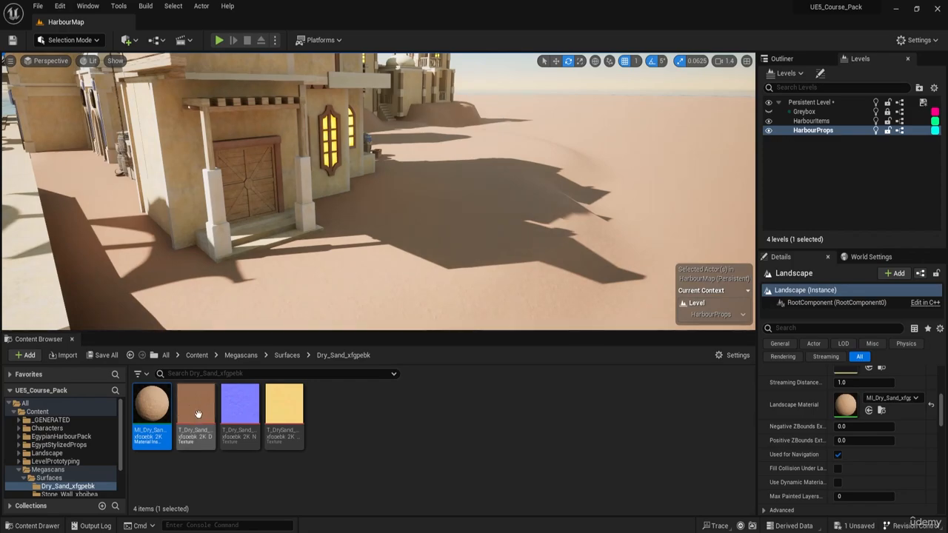
- Open the Dry Sand material instance and enable its Albedo Tint and Albedo Controls parameters
double_click(143, 416)
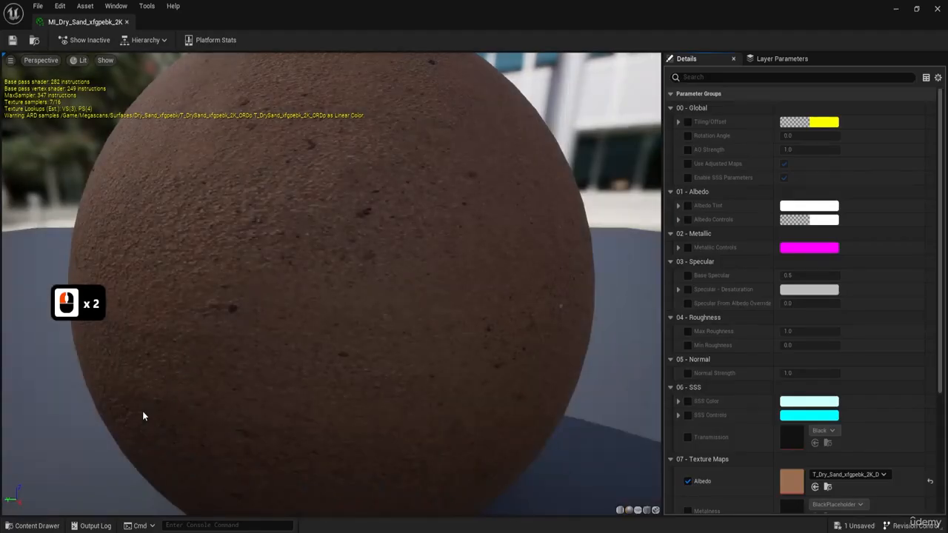
key("ctrl")
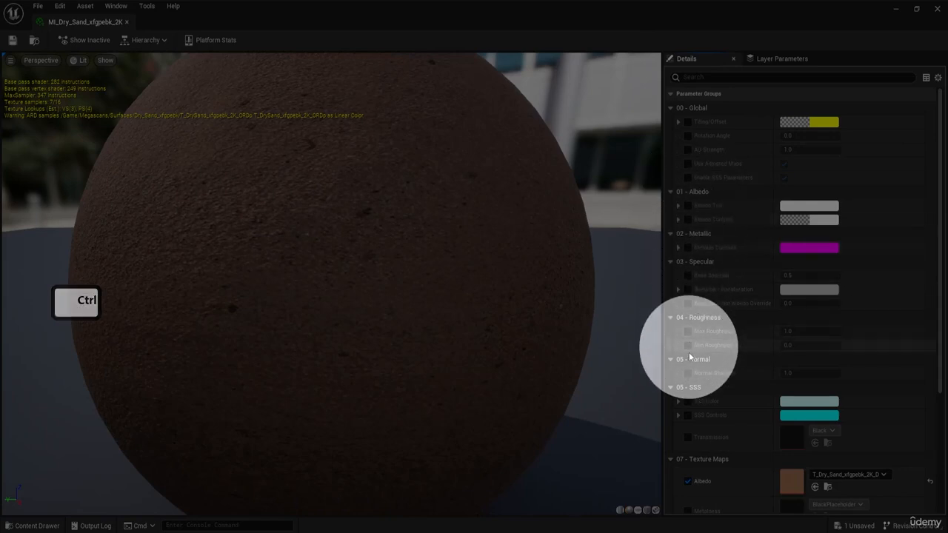
key("ctrl")
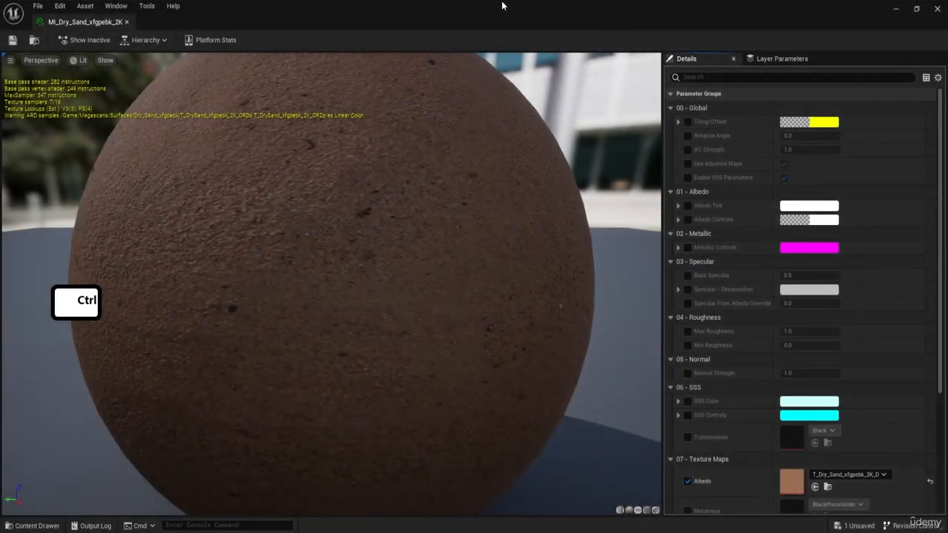
key("F8")
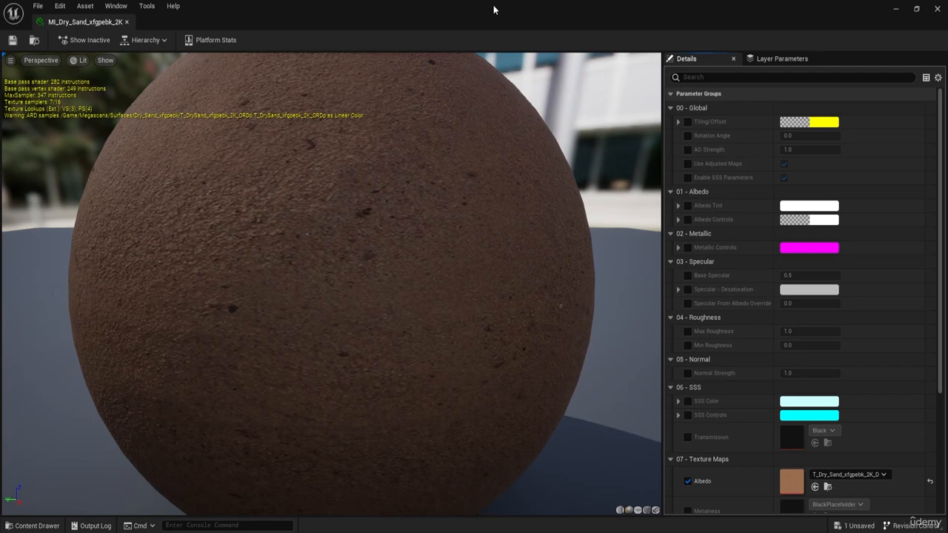
key("ctrl")
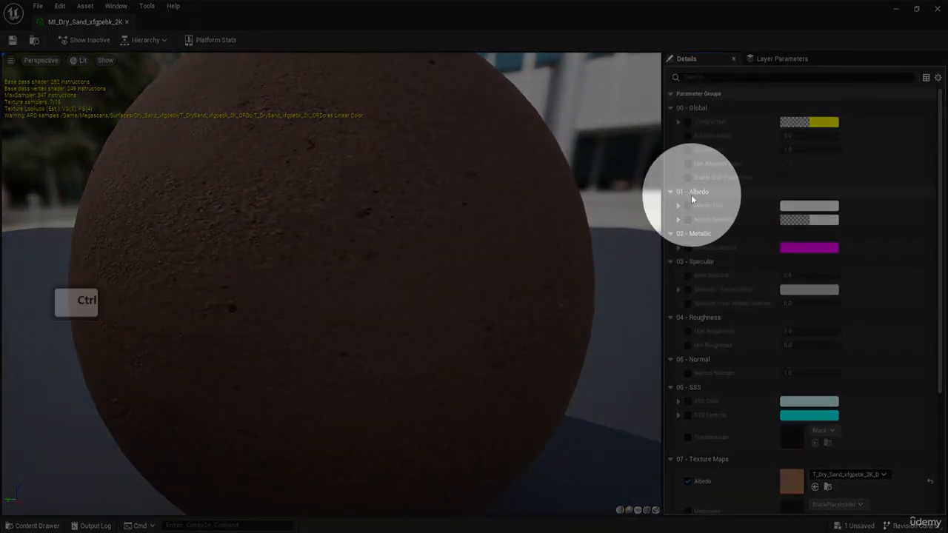
key("ctrl")
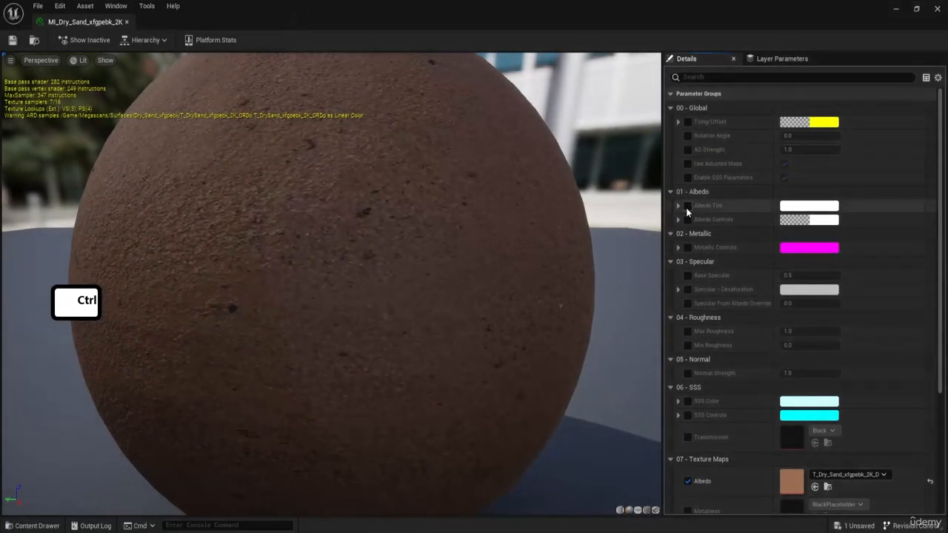
left_click(687, 207)
left_click(688, 219)
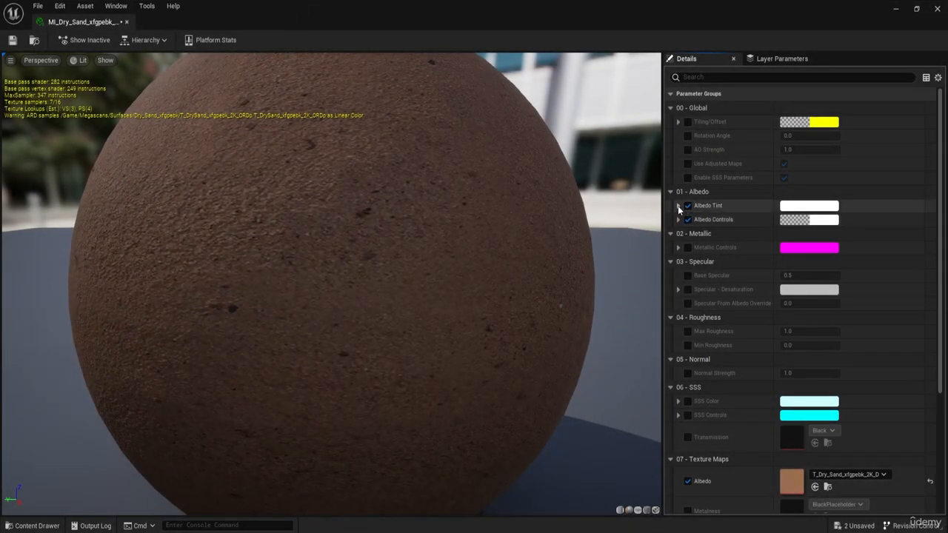
- Disable the Dry Sand material's Albedo Tint parameter and expand the Albedo Controls to show their individual values
left_click(678, 206)
left_click(678, 276)
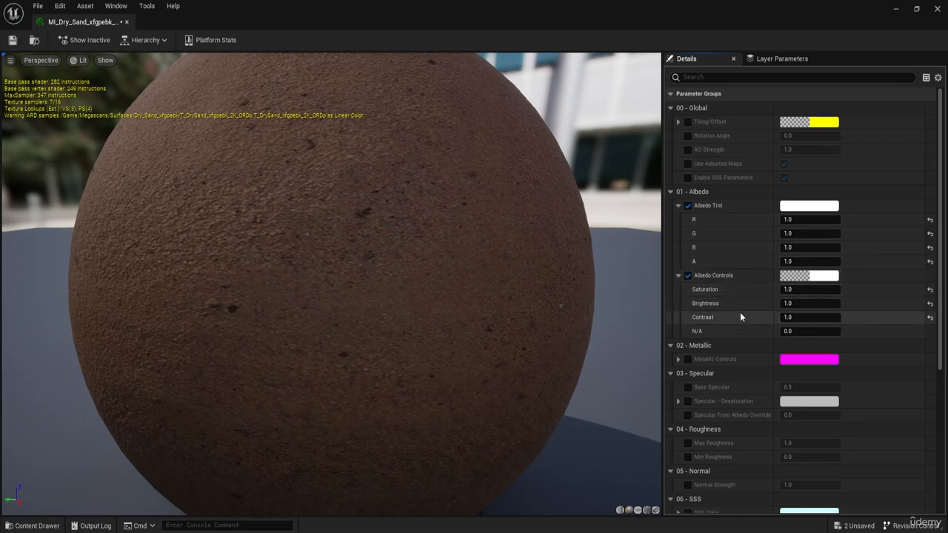
left_click(688, 206)
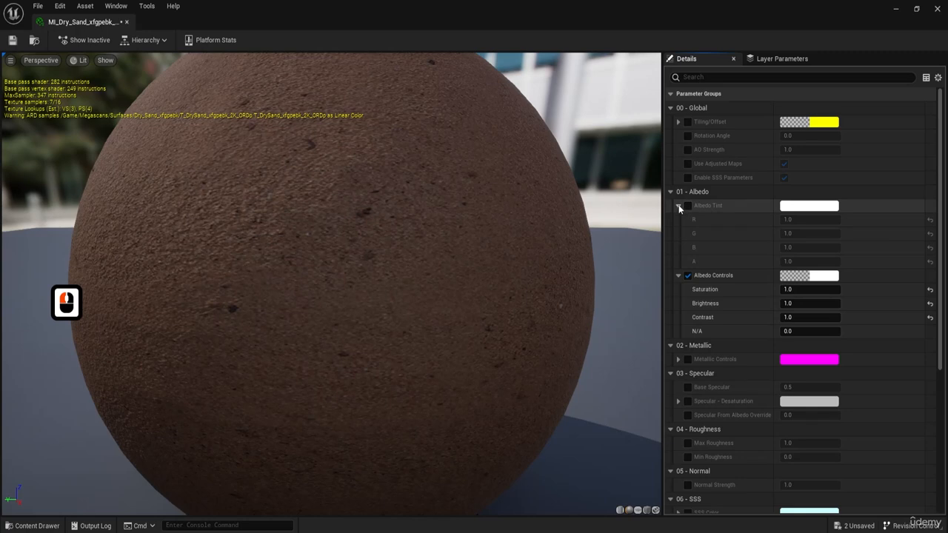
left_click(677, 206)
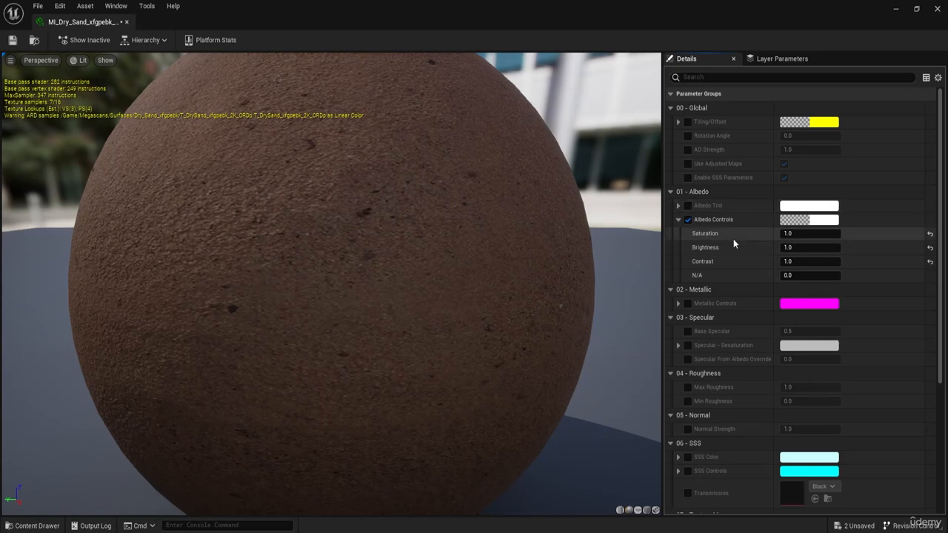
- Shrink the Dry Sand material window beside the harbour view and widen its parameter list so the Albedo Controls are readable
left_click_drag(282, 8, 251, 173)
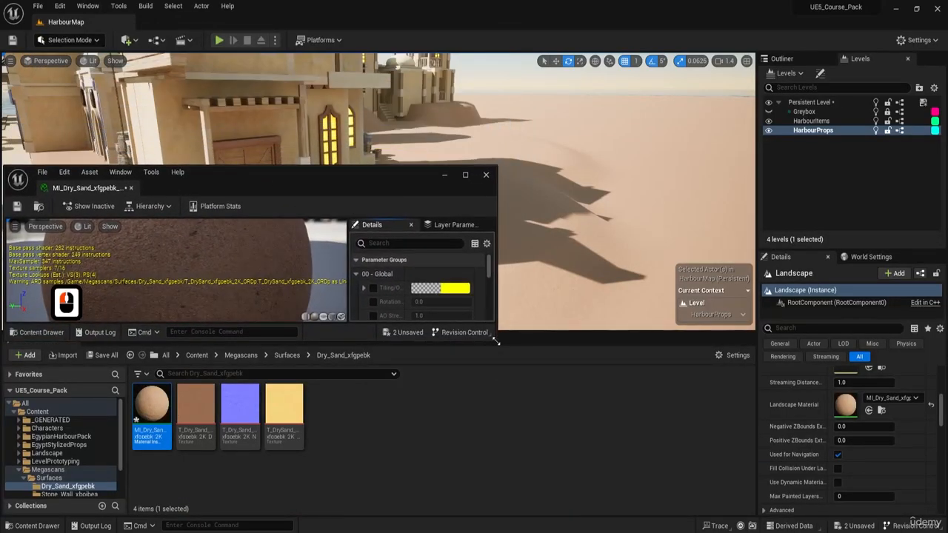
left_click_drag(496, 340, 320, 450)
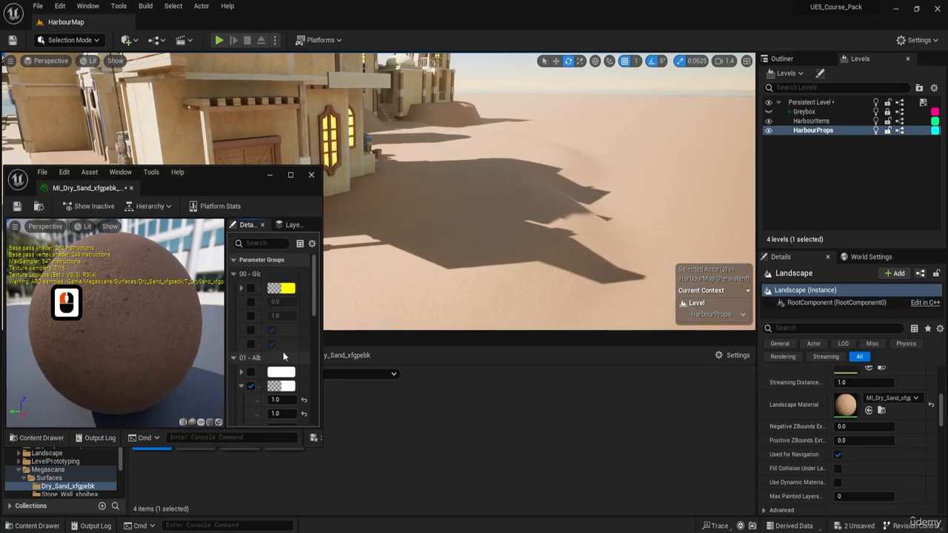
scroll(282, 352, "down", 1)
left_click_drag(225, 354, 93, 329)
key("ctrl")
key("ctrl")
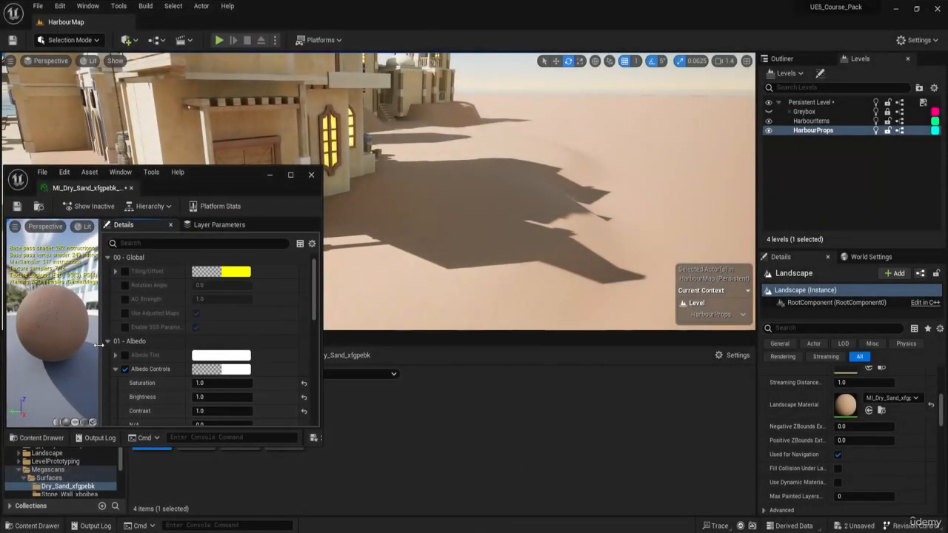
left_click_drag(98, 345, 89, 346)
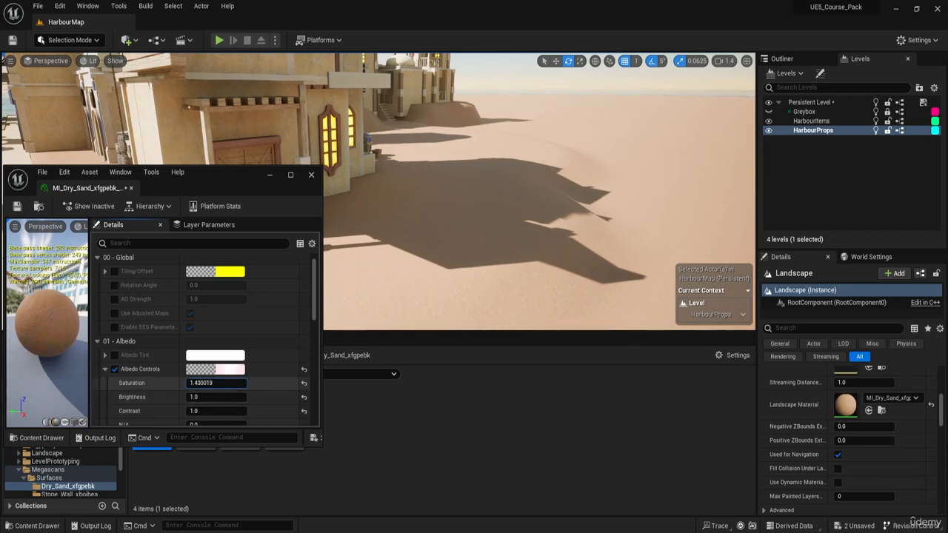
- Try different Saturation strengths for the Dry Sand material's Albedo Controls and set the value to 1.07
mouse_move(216, 382)
left_mouse_down()
mouse_move(194, 385)
mouse_move(210, 383)
left_mouse_up()
left_click(211, 383)
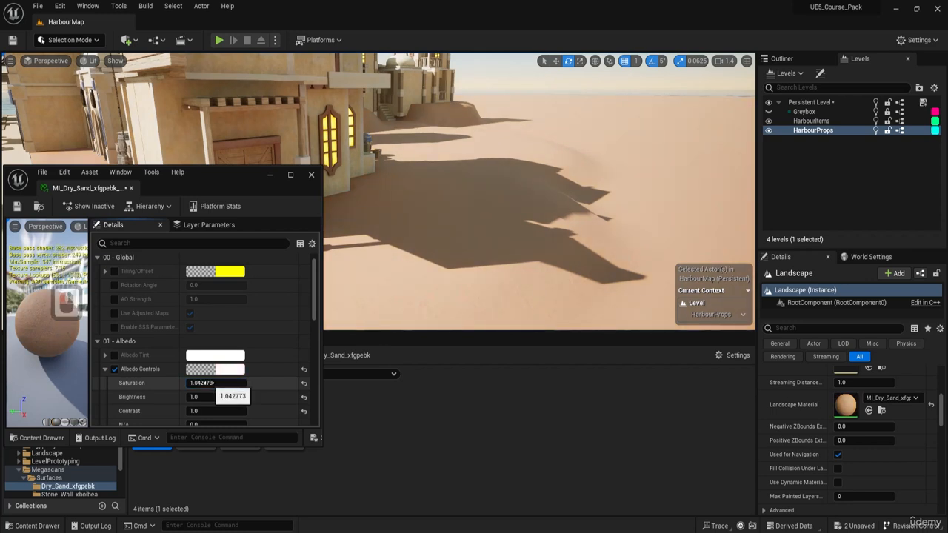
left_click_drag(188, 384, 195, 384)
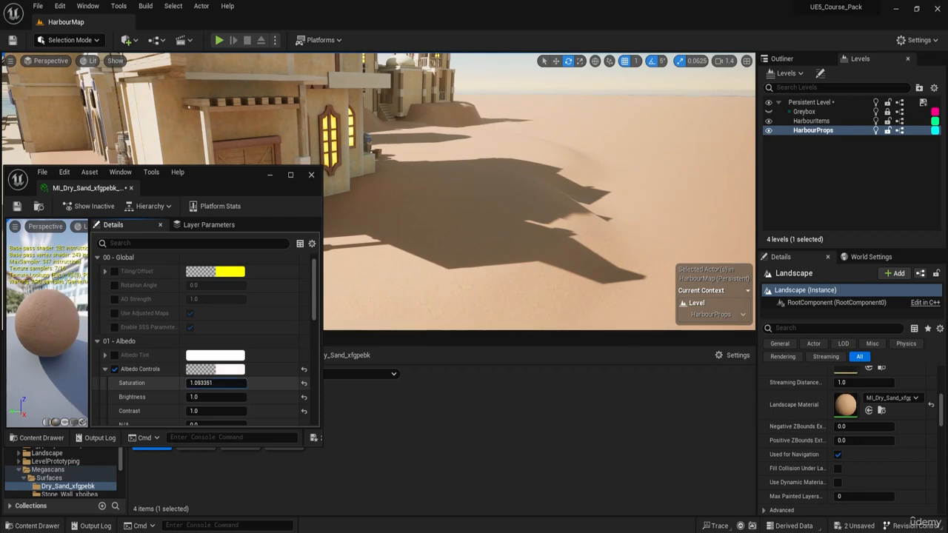
left_click_drag(198, 383, 205, 383)
triple_click(204, 383)
type("1.")
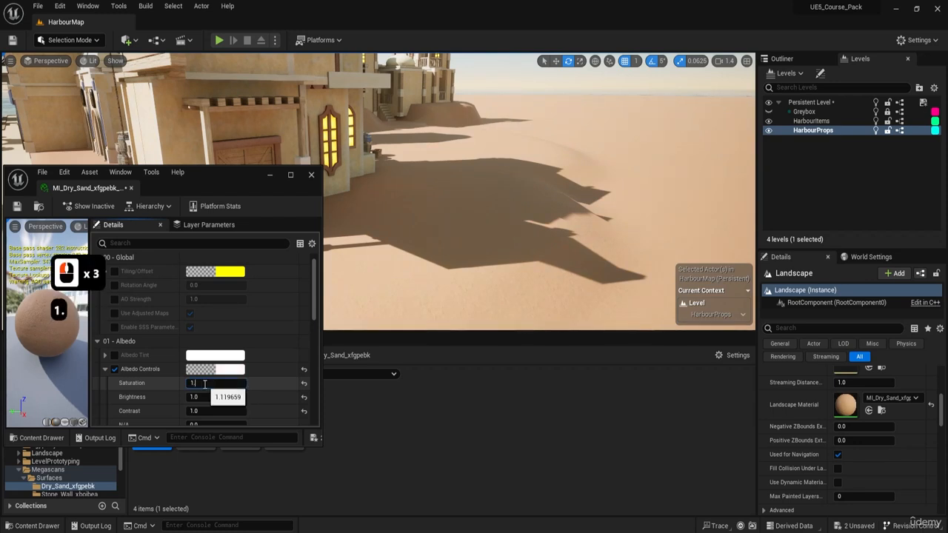
type("07")
key("Return")
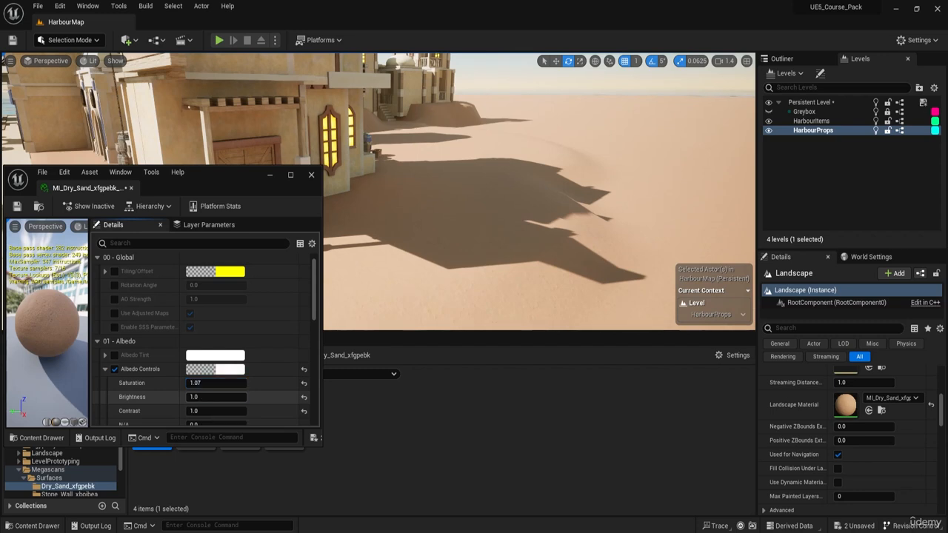
- Raise the Dry Sand material's Brightness to about 1.69 and set its Saturation to 1.3
left_click_drag(196, 397, 216, 398)
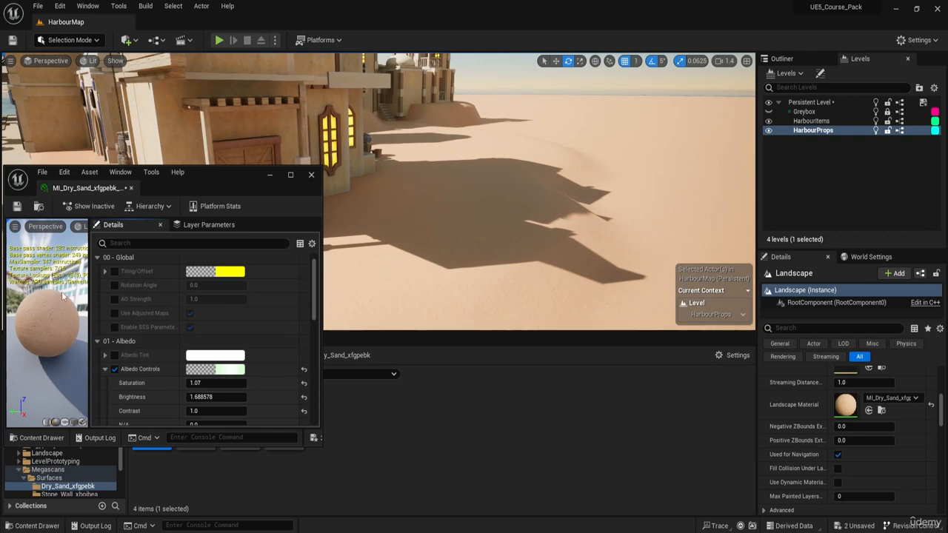
mouse_move(200, 382)
left_mouse_down()
mouse_move(215, 383)
mouse_move(194, 382)
left_mouse_up()
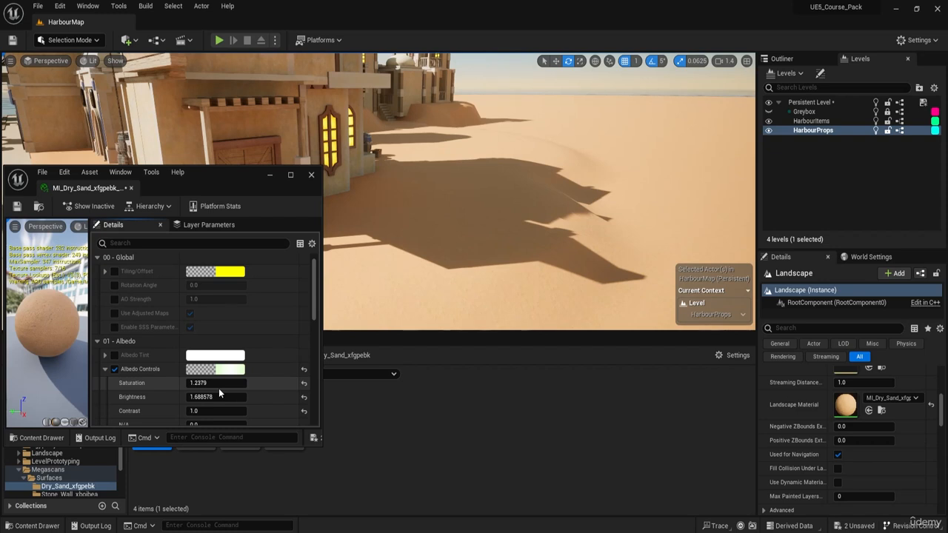
left_click_drag(214, 384, 217, 383)
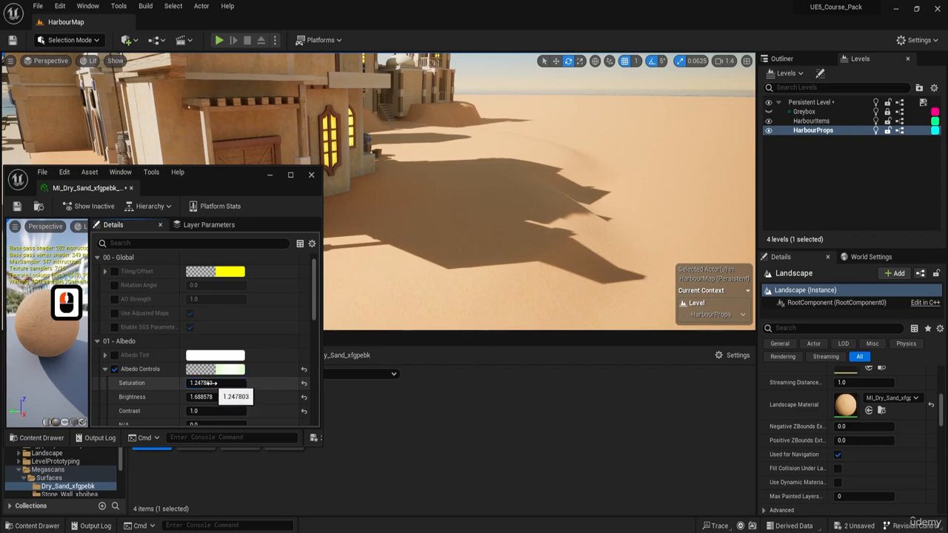
left_click(213, 383)
type("1.3")
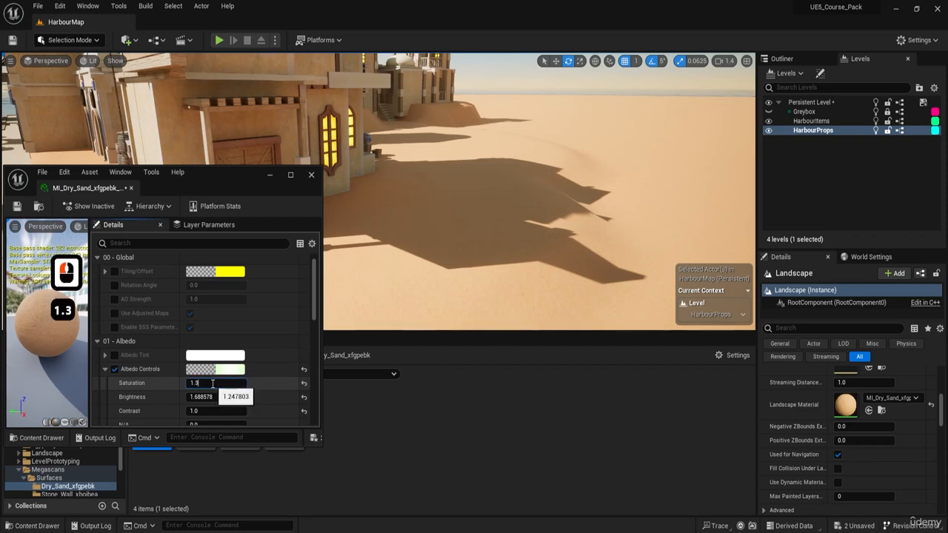
key("Return")
- Lower the Dry Sand material's Brightness to 1.45
left_click_drag(214, 397, 207, 397)
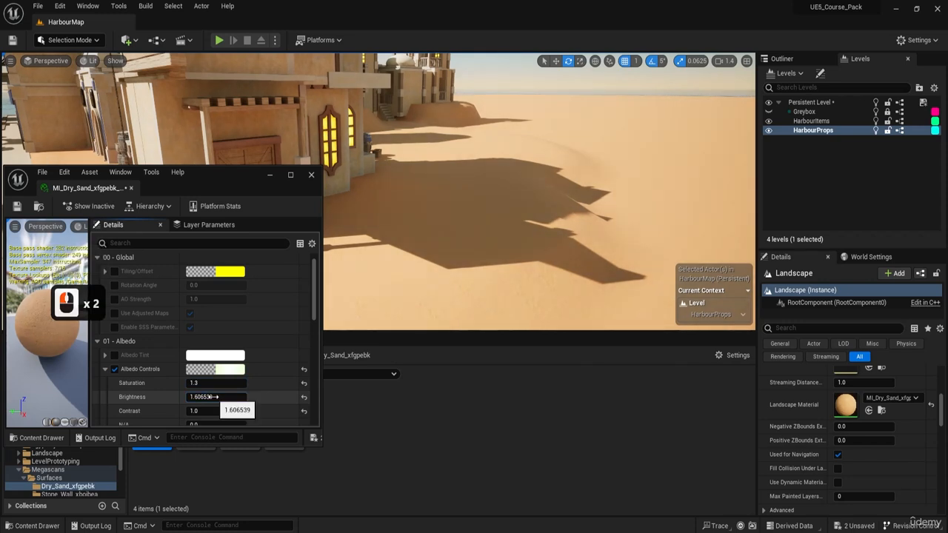
left_click_drag(213, 397, 211, 397)
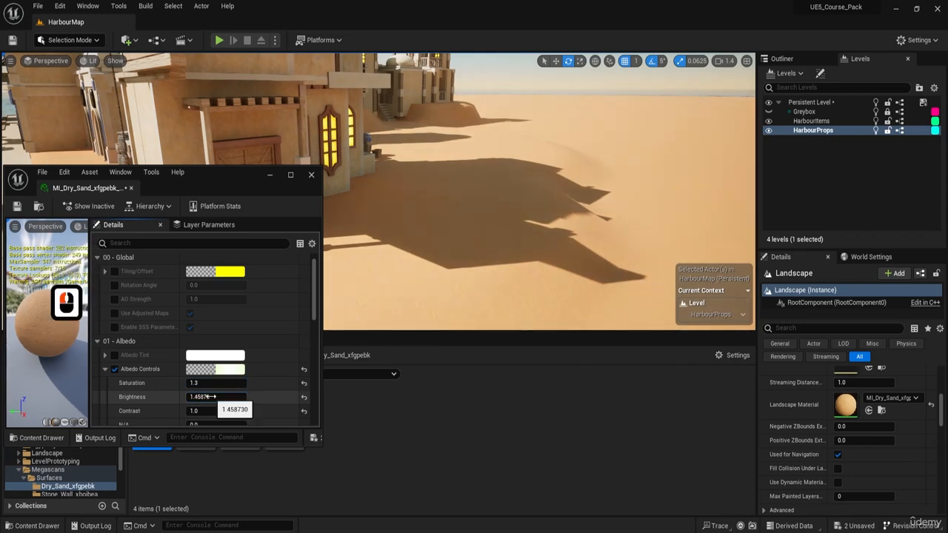
double_click(211, 397)
type("1.45")
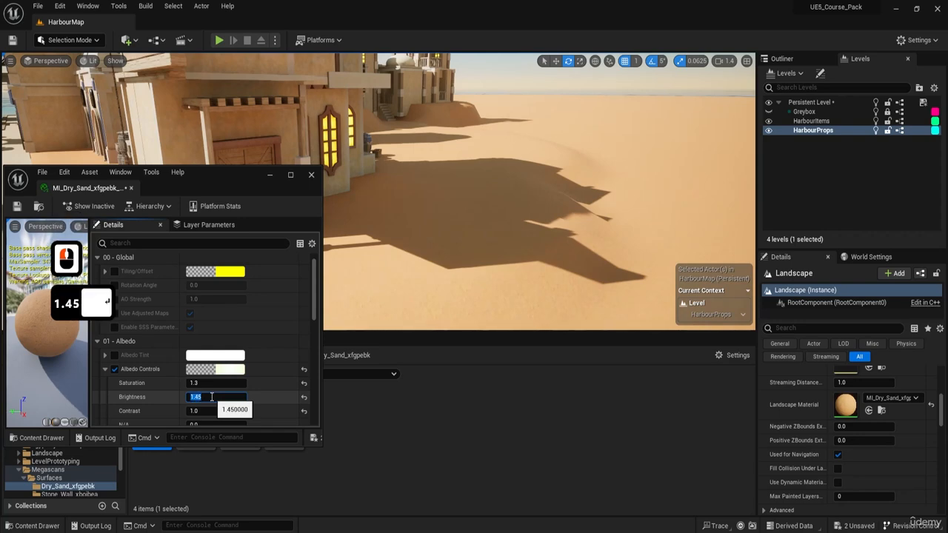
key("Return")
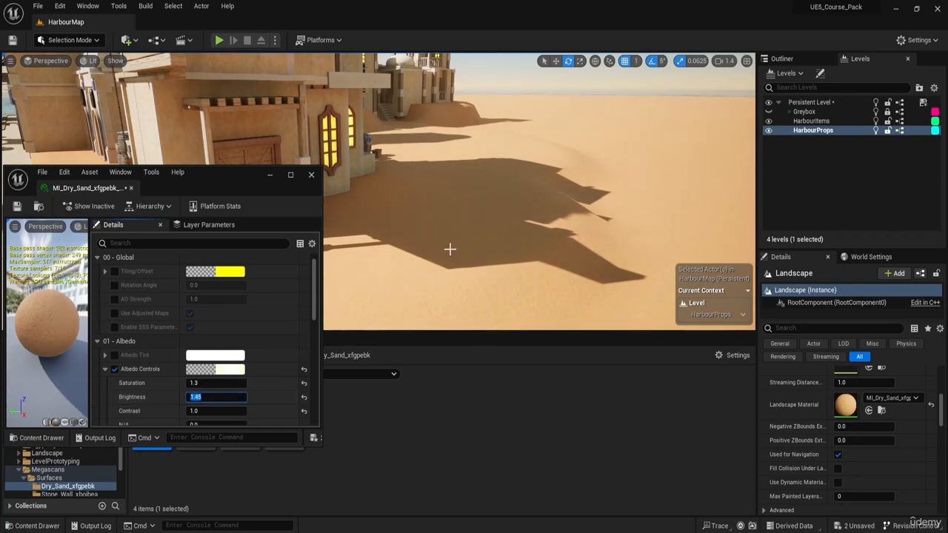
- Fly around the harbour buildings and examine how the recoloured sand looks next to their walls and paving
right_click_drag(450, 248, 414, 241)
key("a")
key("s")
scroll(451, 244, "up", 6)
key("s")
key("s")
key("s")
key("w")
key("1")
key("w")
key("e")
key("d")
scroll(518, 285, "down", 4)
key("q")
key("w")
key("d")
key("w")
key("w")
key("d")
key("d")
key("a")
key("w")
key("e")
key("a")
key("w")
key("w")
key("a")
right_click_drag(452, 233, 559, 194)
key("e")
key("w")
key("a")
key("w")
key("d")
key("e")
key("d")
key("w")
key("d")
key("d")
key("s")
key("w")
key("q")
key("w")
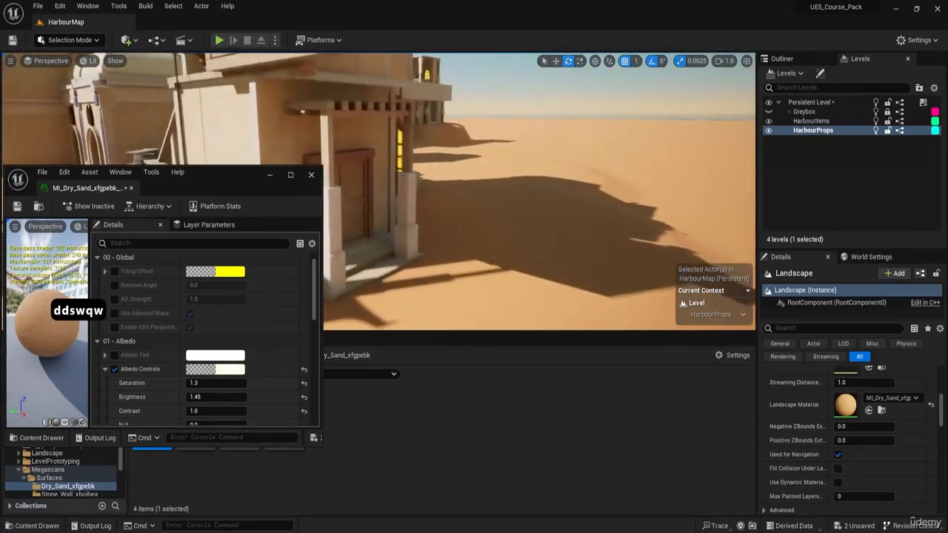
key("s")
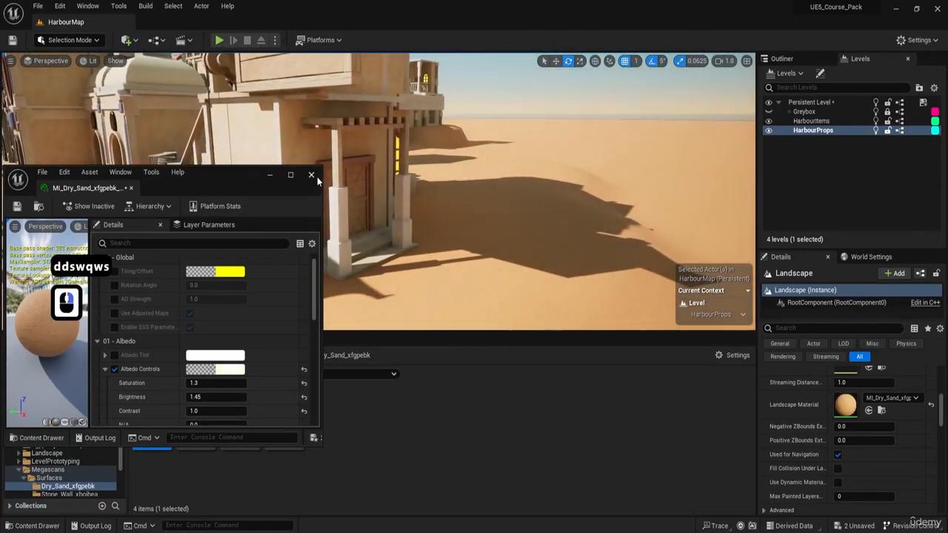
- Close the Dry Sand material and assign the Stone Wall material instance from the Megascans surfaces as the landscape's Landscape Material
left_click(311, 175)
left_click(289, 356)
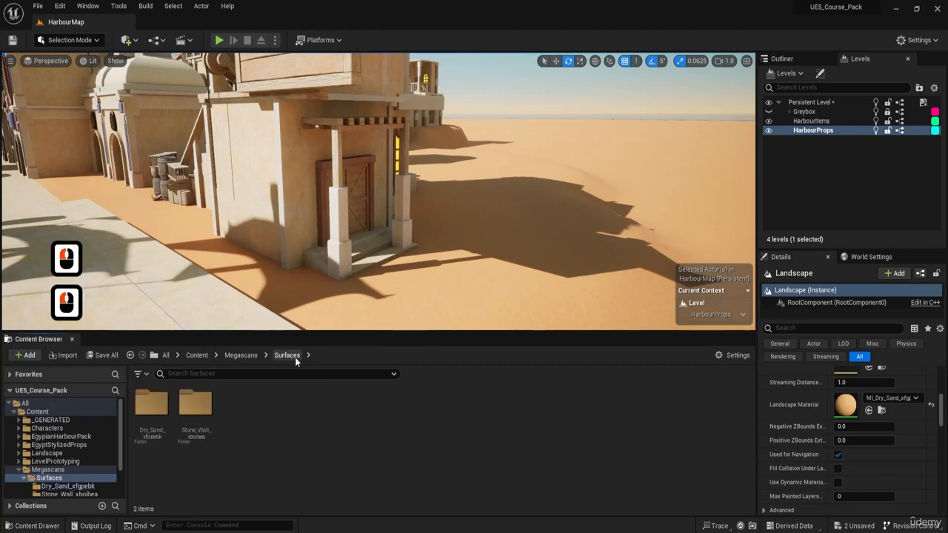
double_click(196, 404)
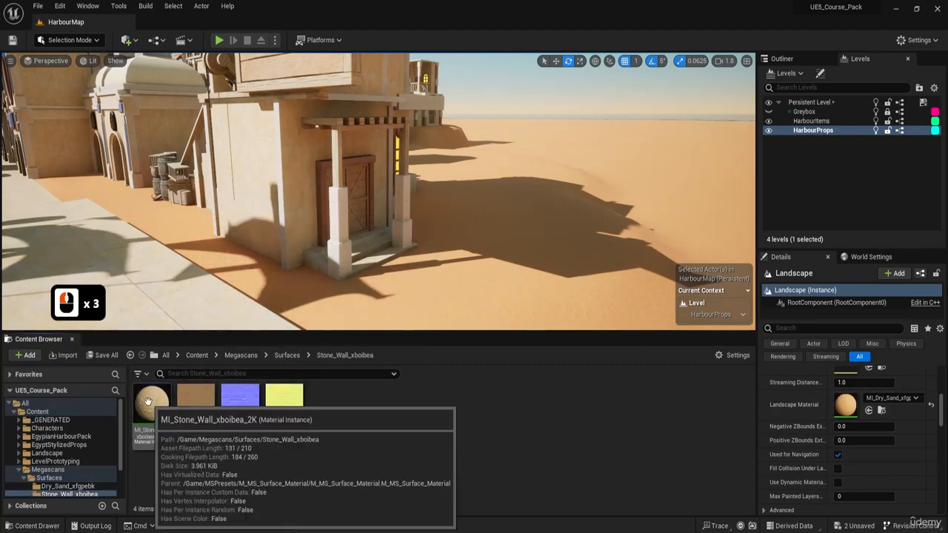
left_click_drag(148, 400, 846, 408)
key("ctrl")
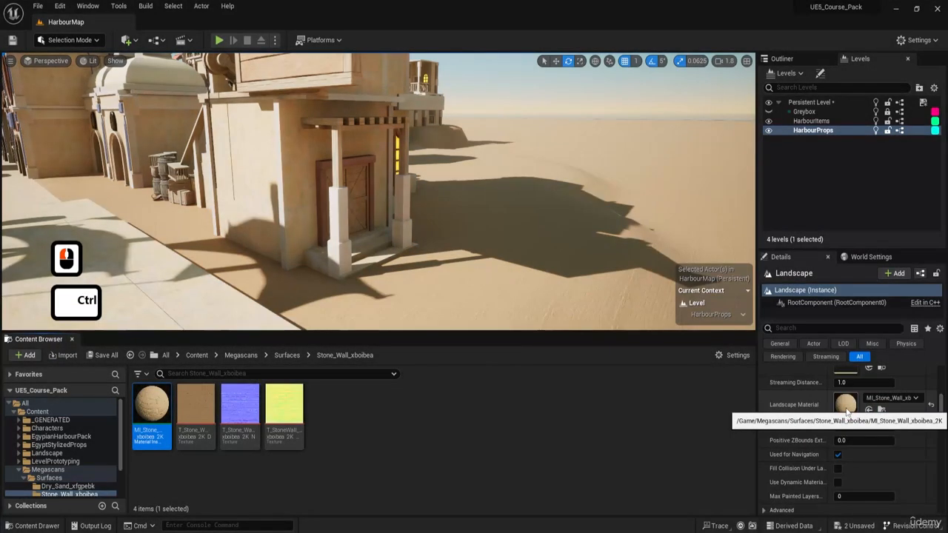
key("ctrl")
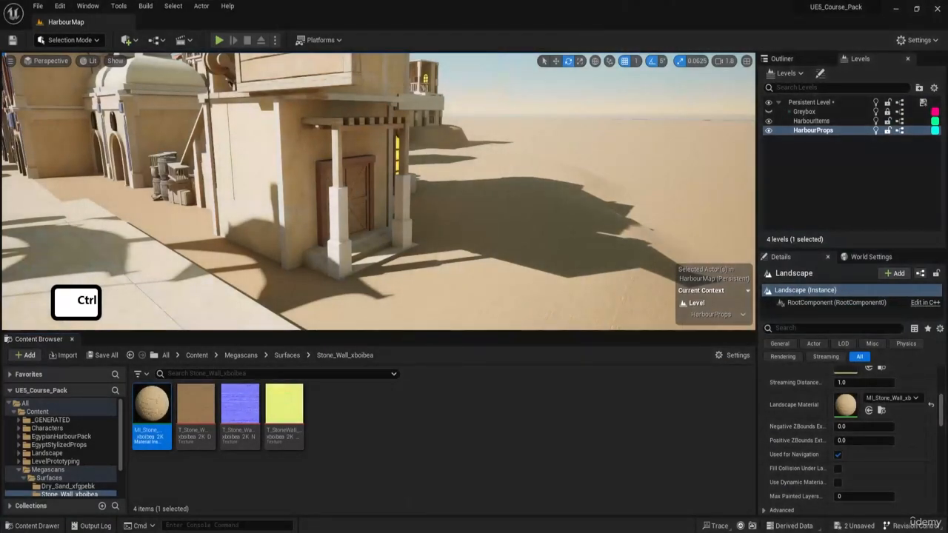
left_click(513, 234)
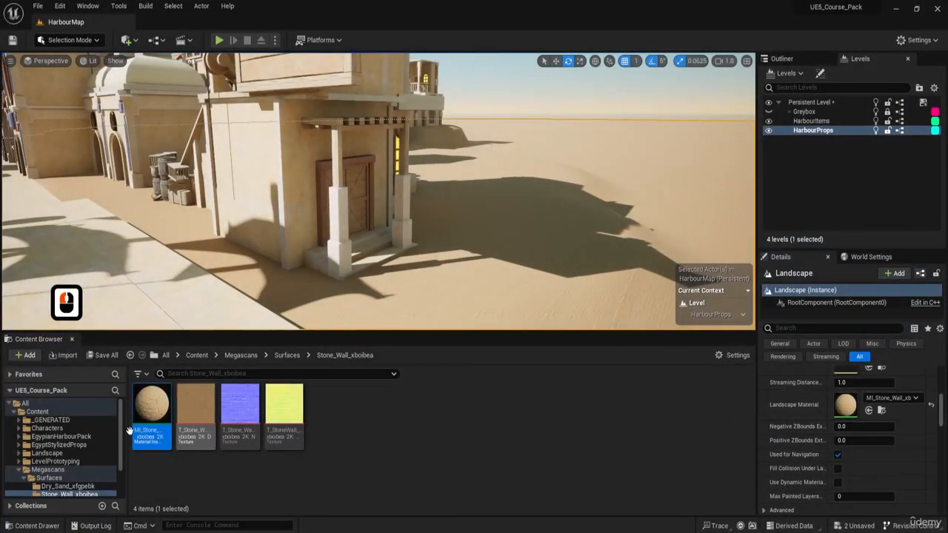
- Open the Stone Wall material instance, enable its Albedo Controls parameter and show its individual values
double_click(150, 407)
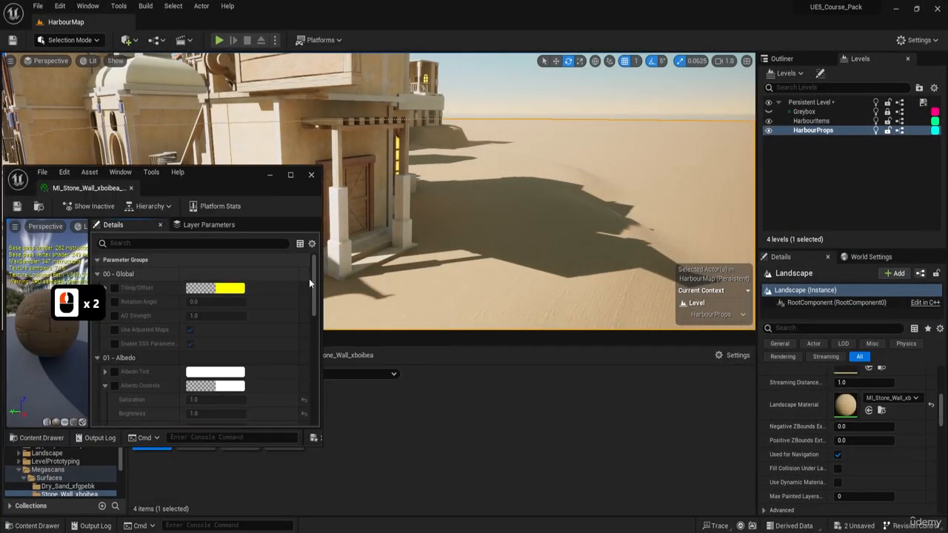
scroll(56, 309, "up", 4)
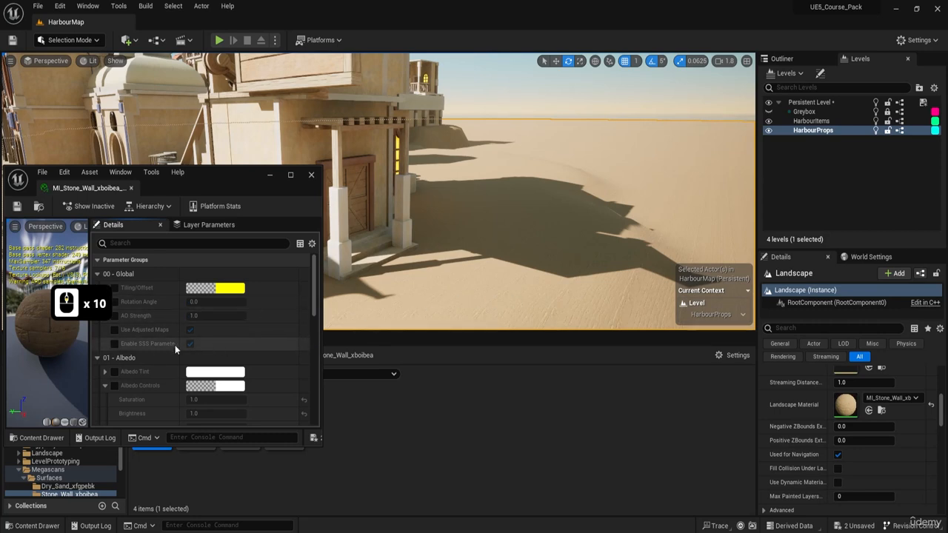
left_click(114, 385)
left_click(105, 388)
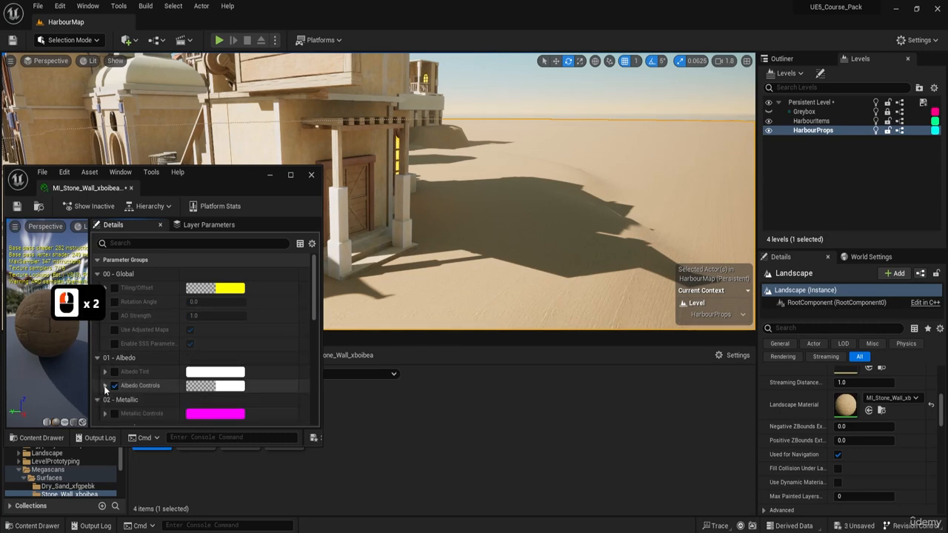
left_click(105, 388)
scroll(103, 385, "down", 3)
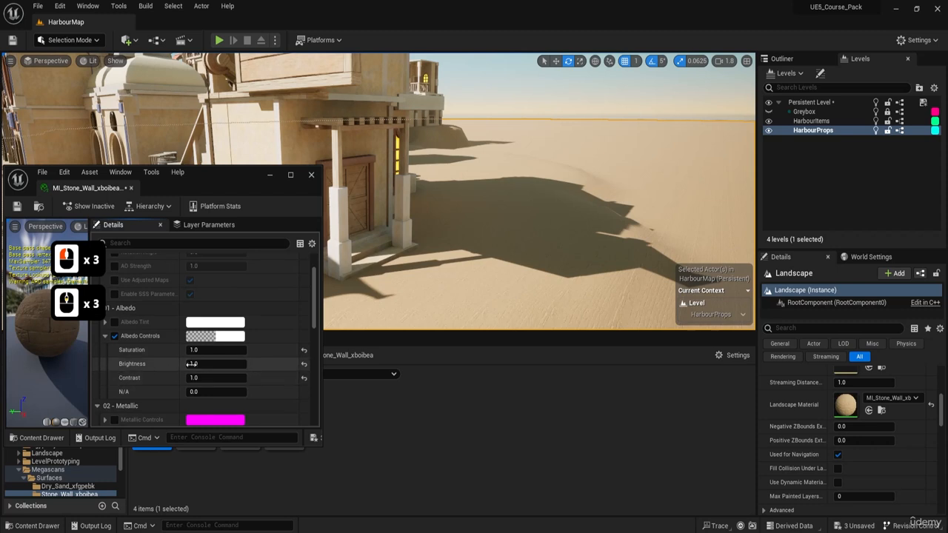
- Set the Stone Wall material's Brightness to 2.2 and its Saturation to 1.07
left_click_drag(192, 364, 206, 363)
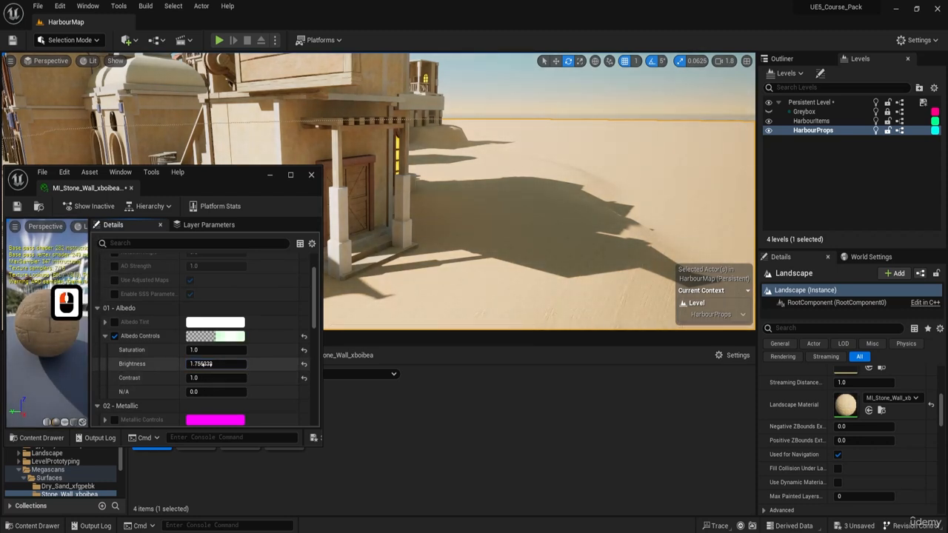
left_click_drag(210, 364, 211, 363)
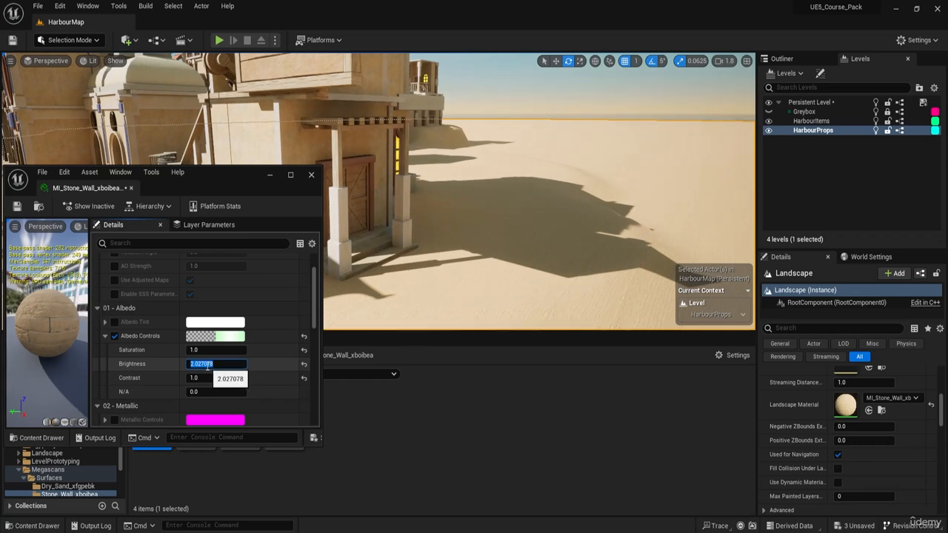
type(".2")
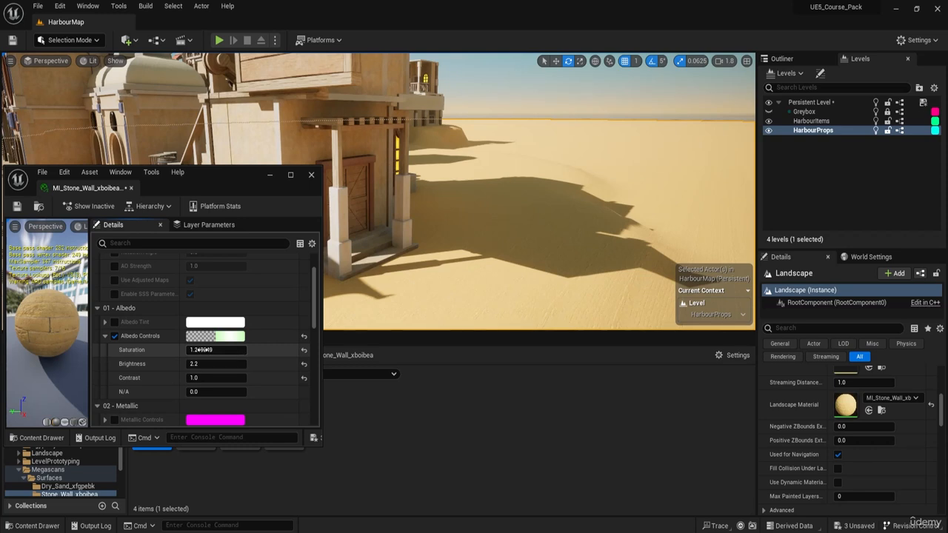
type("1")
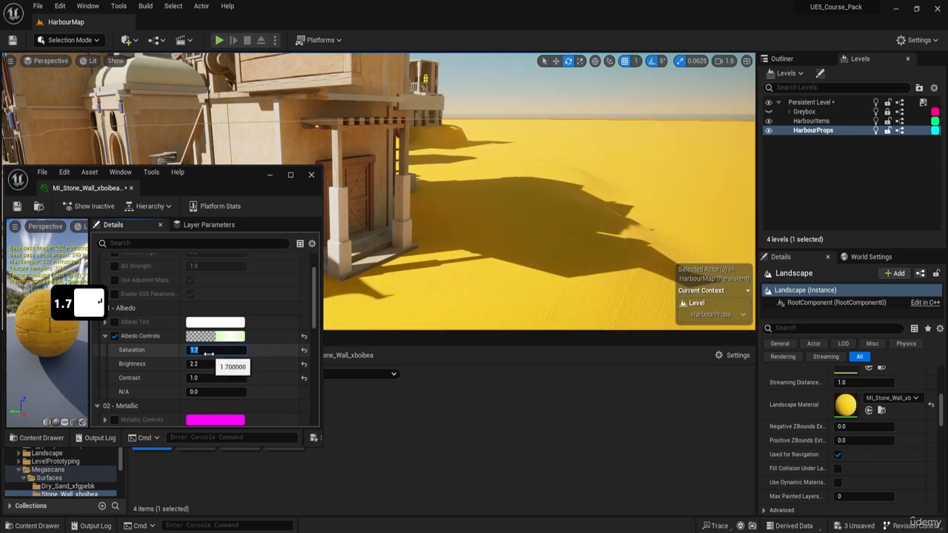
type("1.07")
key("Return")
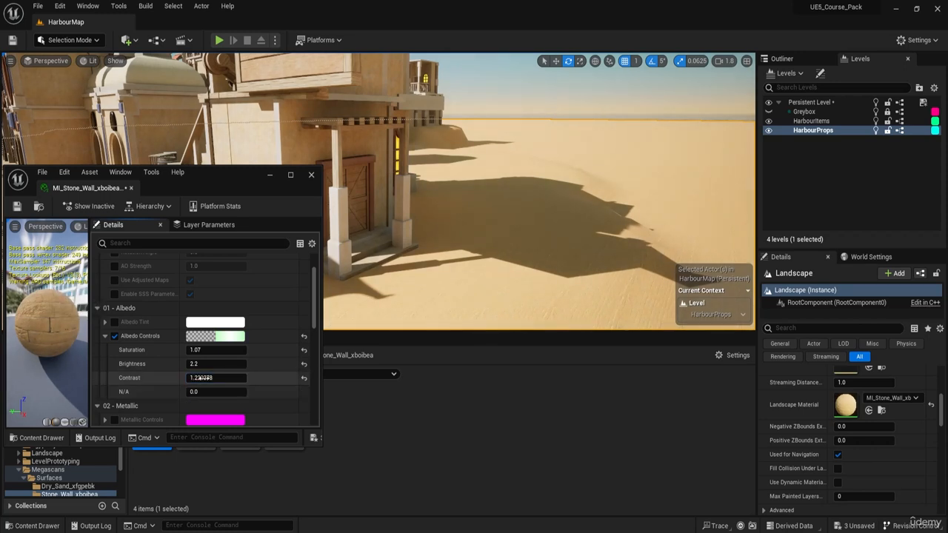
- Try lower and higher Contrast values on the Stone Wall material while checking the ground's brick pattern up close
left_click(199, 378)
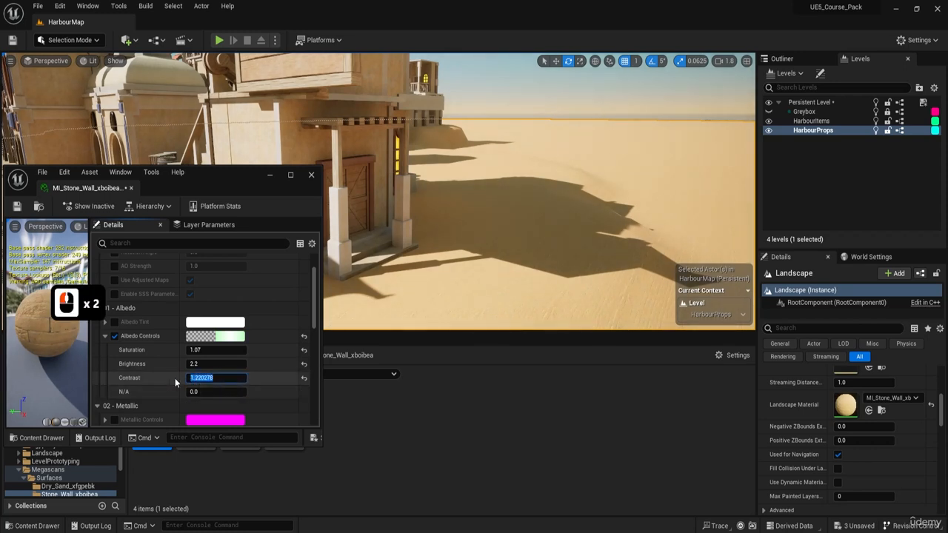
left_click(175, 378)
left_click_drag(198, 379, 178, 378)
right_click_drag(419, 170, 434, 298)
key("w")
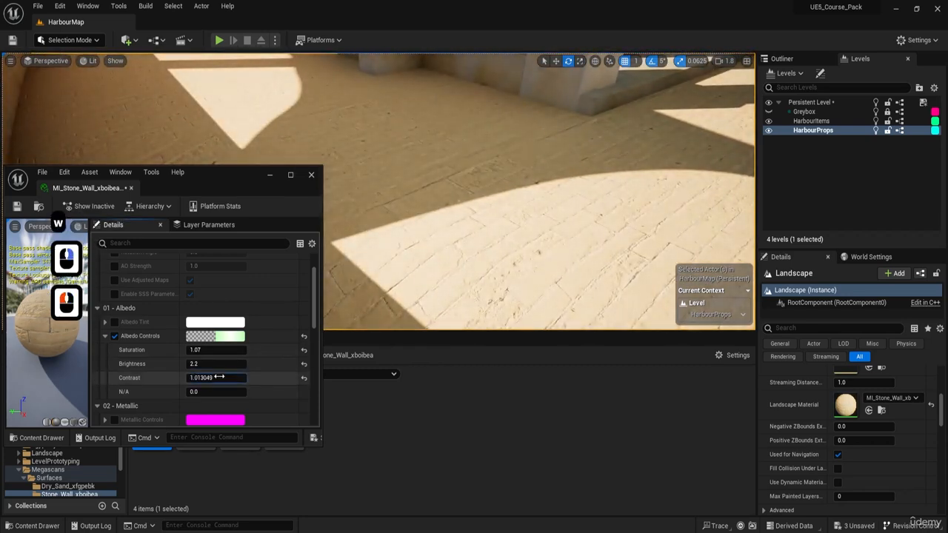
left_click_drag(198, 377, 211, 377)
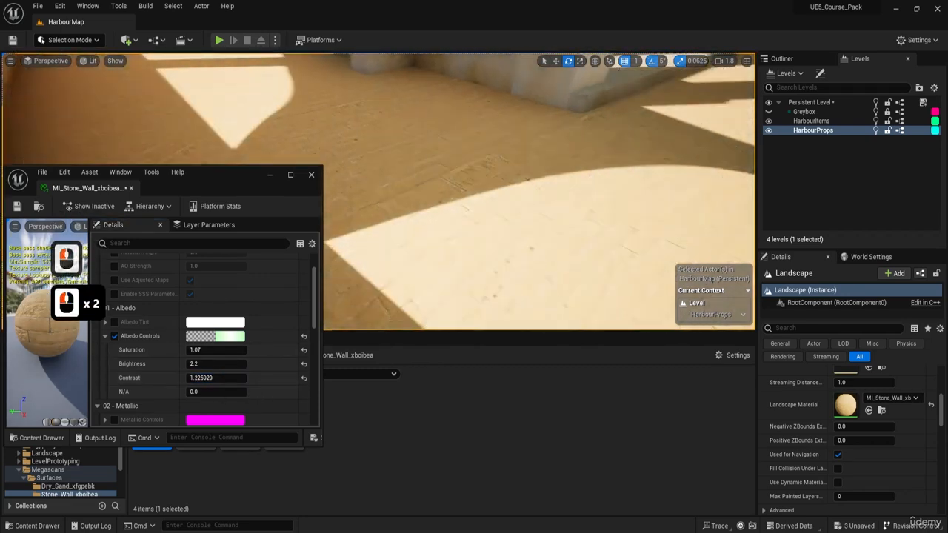
key("s")
key("d")
right_click_drag(415, 251, 407, 182)
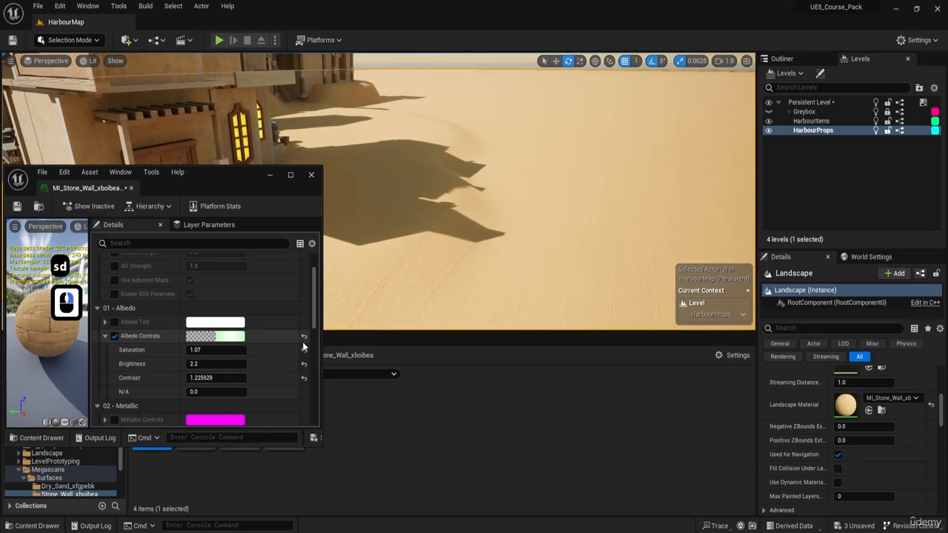
- Set the Stone Wall material's albedo Contrast to 1.13
left_click(202, 378)
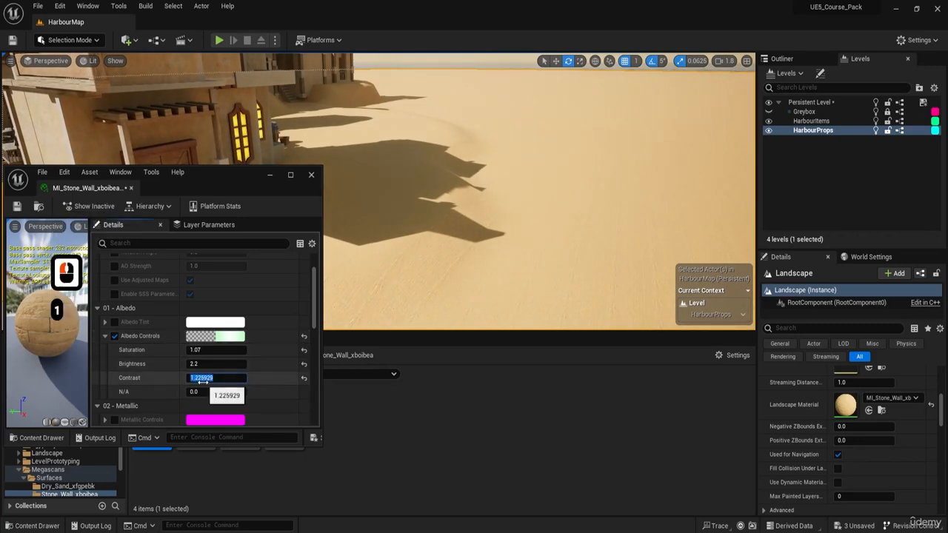
type("1.13")
key("Return")
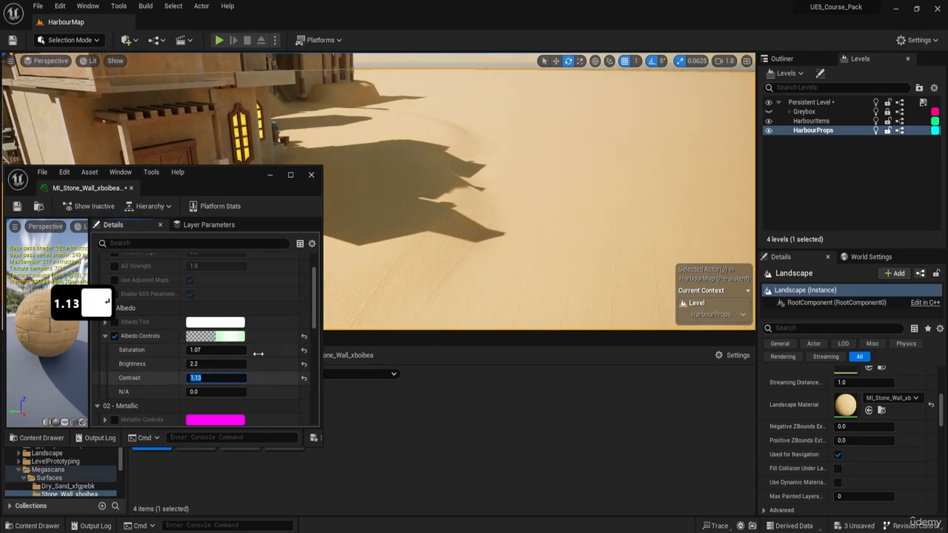
- Fly around the harbour and examine how the stone wall ground matches the paving, walls and surrounding buildings
right_click_drag(437, 222, 345, 269)
key("w")
key("a")
key("w")
key("e")
key("w")
key("w")
key("w")
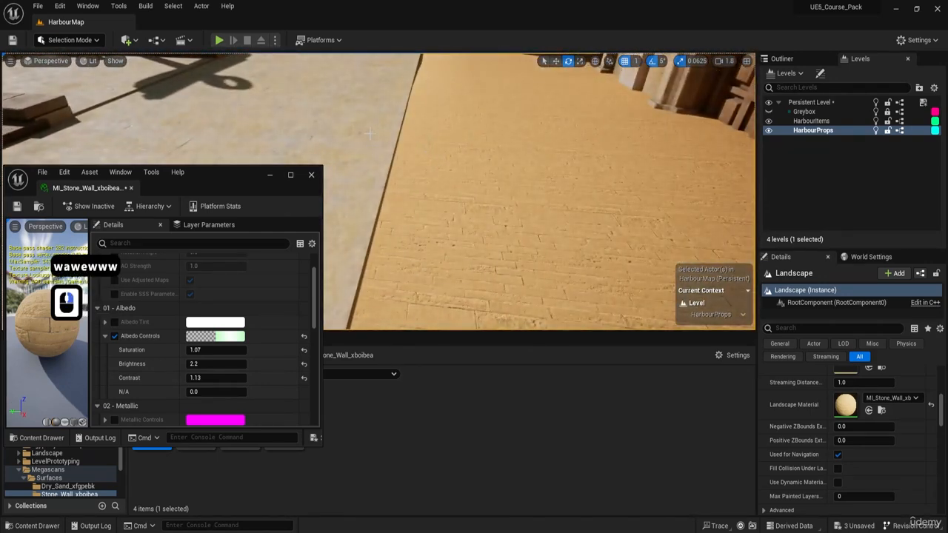
key("a")
right_click_drag(369, 134, 474, 149)
scroll(415, 115, "down", 2)
key("e")
key("w")
key("d")
key("a")
key("d")
key("a")
key("a")
key("e")
scroll(392, 126, "down", 4)
key("w")
key("a")
key("a")
key("d")
key("d")
key("e")
key("w")
key("a")
key("d")
key("s")
key("q")
key("a")
key("e")
scroll(437, 111, "up", 3)
key("w")
key("e")
key("a")
key("w")
key("d")
key("w")
key("w")
key("d")
key("e")
key("d")
key("w")
key("s")
key("s")
key("s")
key("s")
- Close the Stone Wall material instance and open its albedo texture T_Stone_Wall_xboibea_2K_D in an enlarged editor
left_click(311, 176)
key("s")
key("d")
right_click_drag(474, 285, 479, 276)
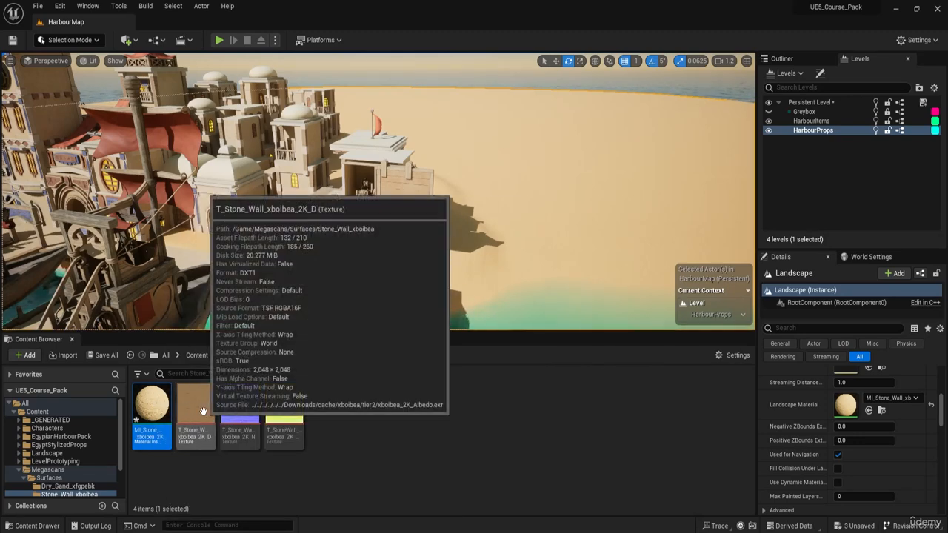
double_click(203, 411)
left_click_drag(259, 171, 353, 25)
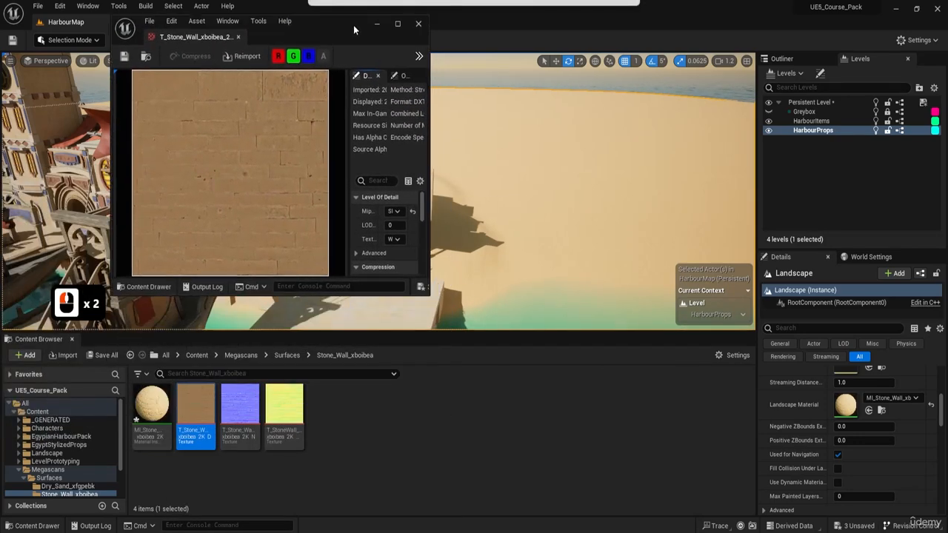
left_click(405, 25)
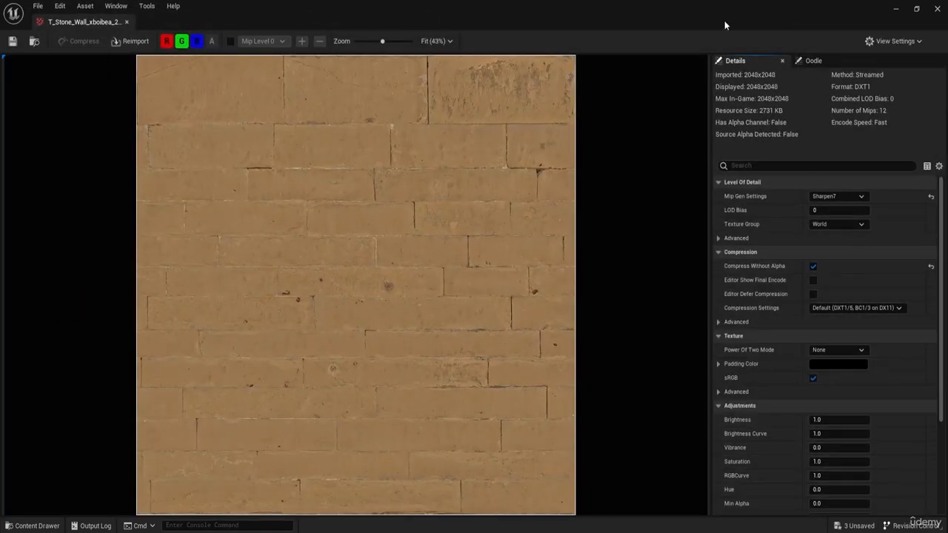
- Shrink the texture editor to a floating window wide and tall enough to show the texture while the harbour ground stays visible
left_click_drag(725, 25, 622, 70)
key("d")
key("w")
right_click_drag(403, 241, 361, 257)
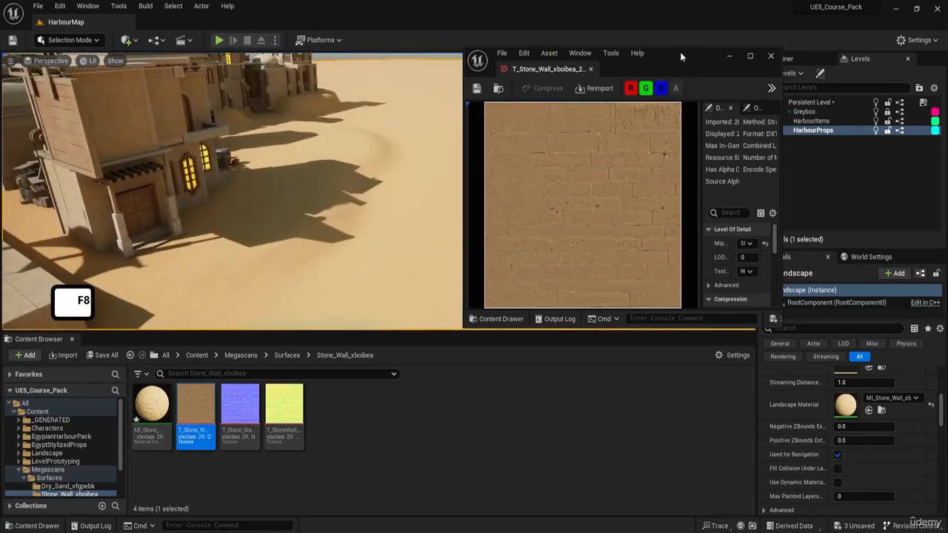
left_click_drag(465, 106, 190, 111)
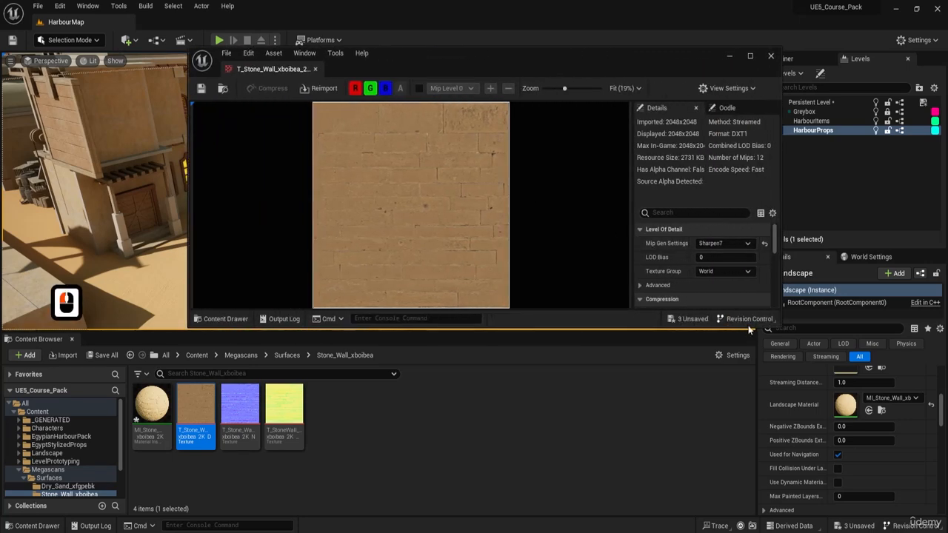
left_click_drag(751, 328, 757, 386)
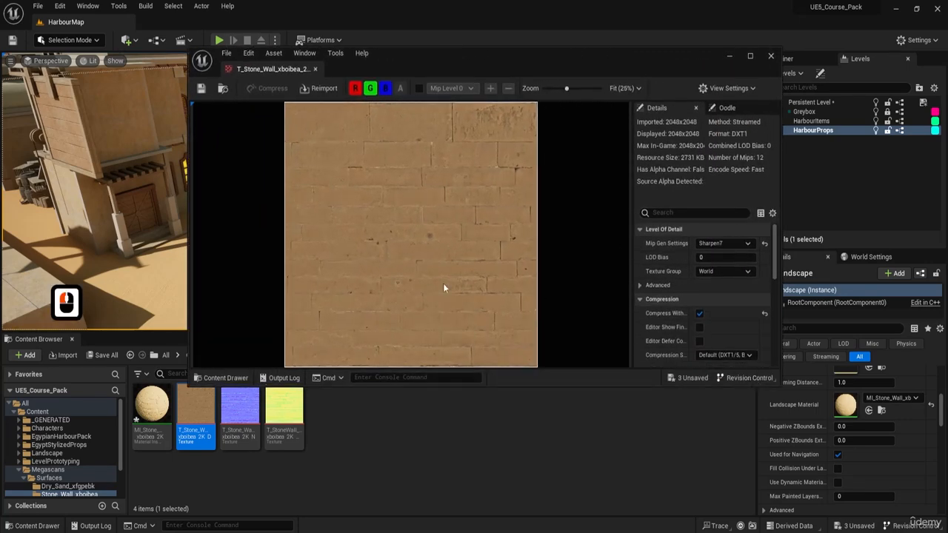
scroll(137, 174, "up", 5)
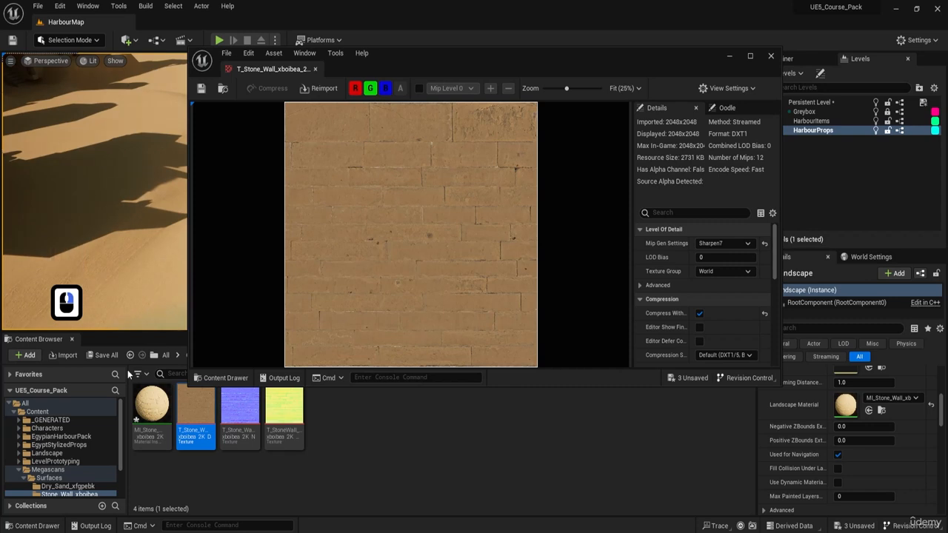
- Frame the ground beside the building in the viewport, then widen the texture's details to show its Adjustments settings
right_click_drag(112, 214, 112, 214)
key("d")
key("a")
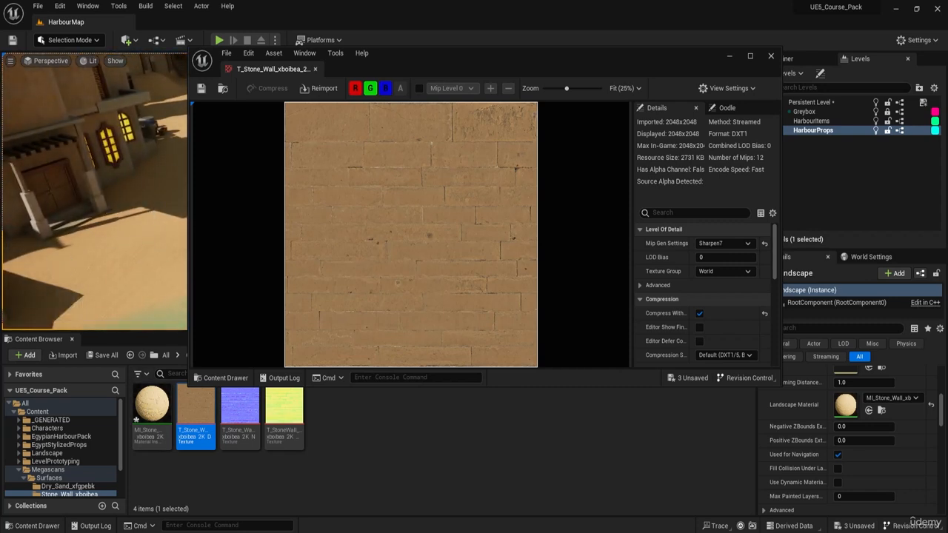
right_click_drag(112, 214, 149, 205)
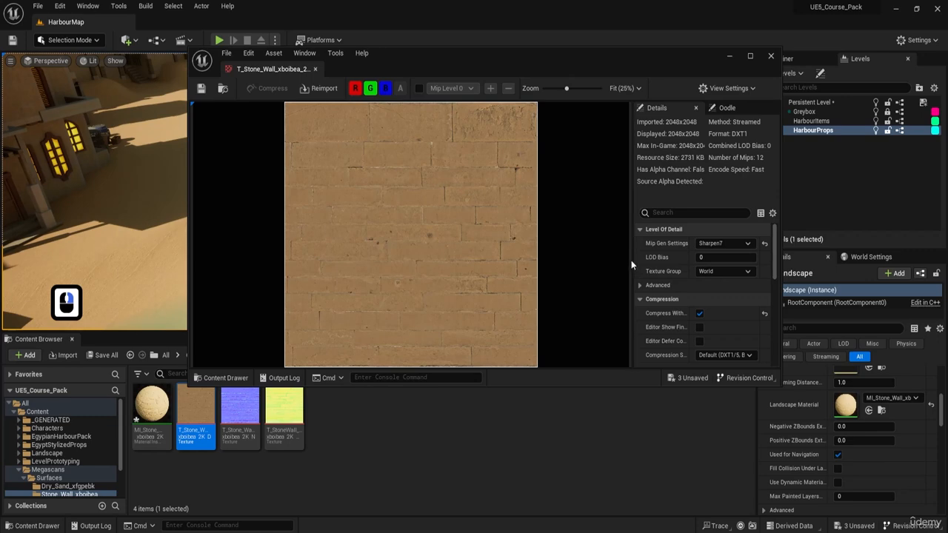
left_click_drag(633, 263, 536, 264)
scroll(670, 278, "down", 5)
scroll(670, 278, "down", 5)
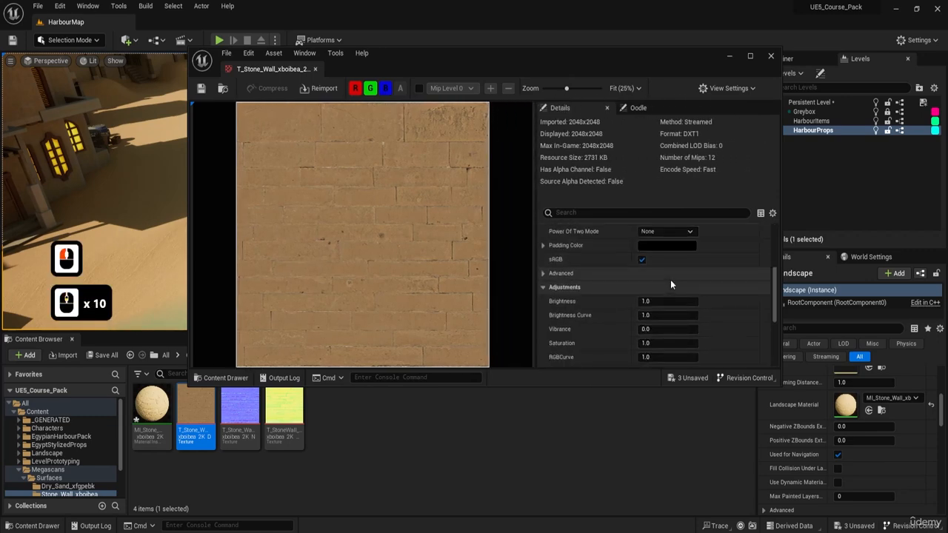
- Reopen the Stone Wall material instance alongside its albedo texture and compare their colour settings
left_click(149, 409)
double_click(146, 413)
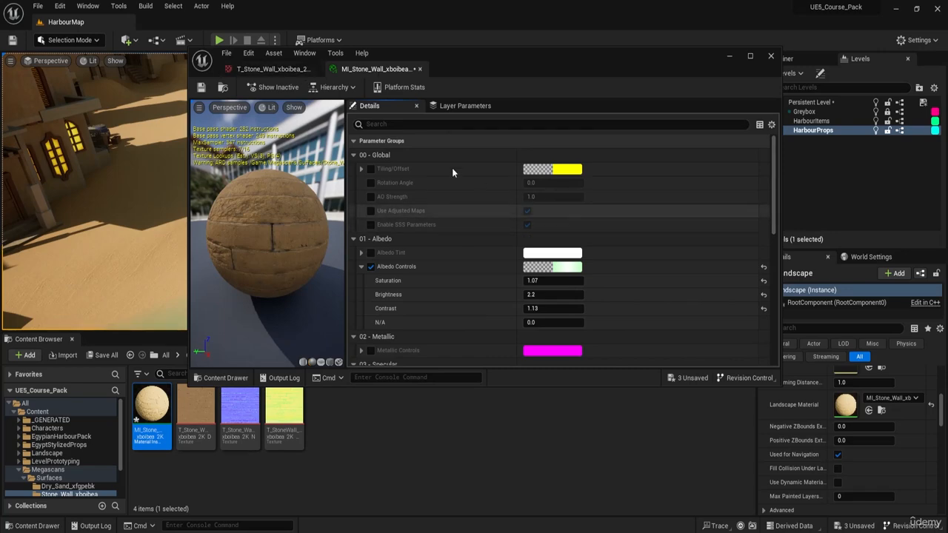
key("ctrl")
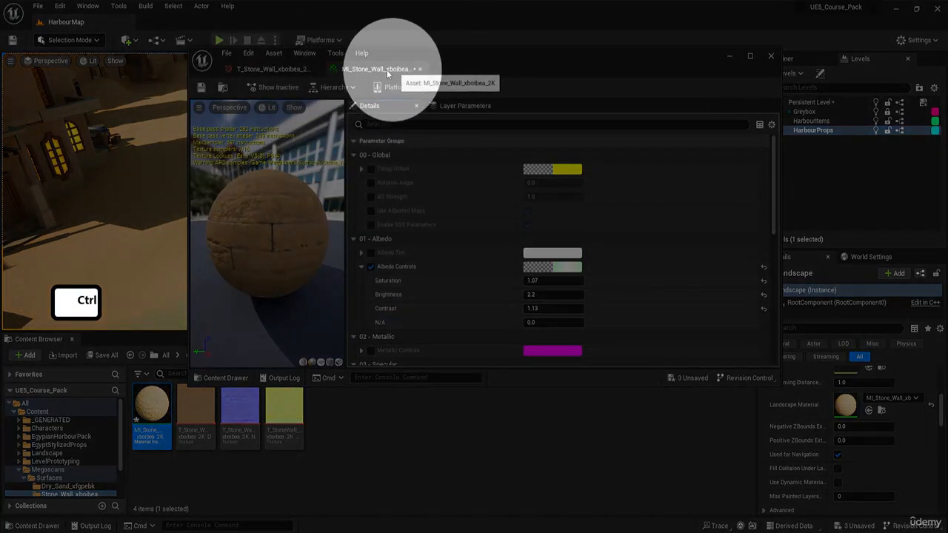
left_click(281, 69)
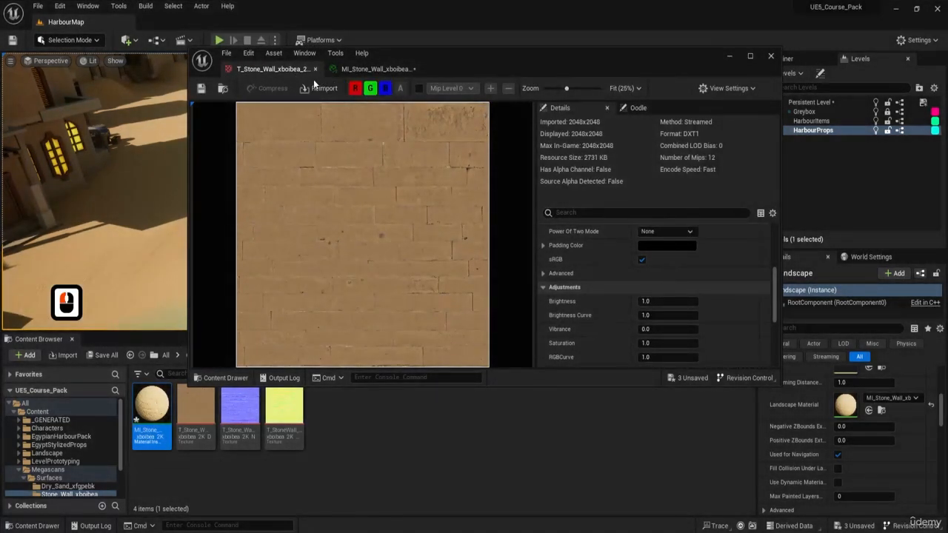
left_click(374, 69)
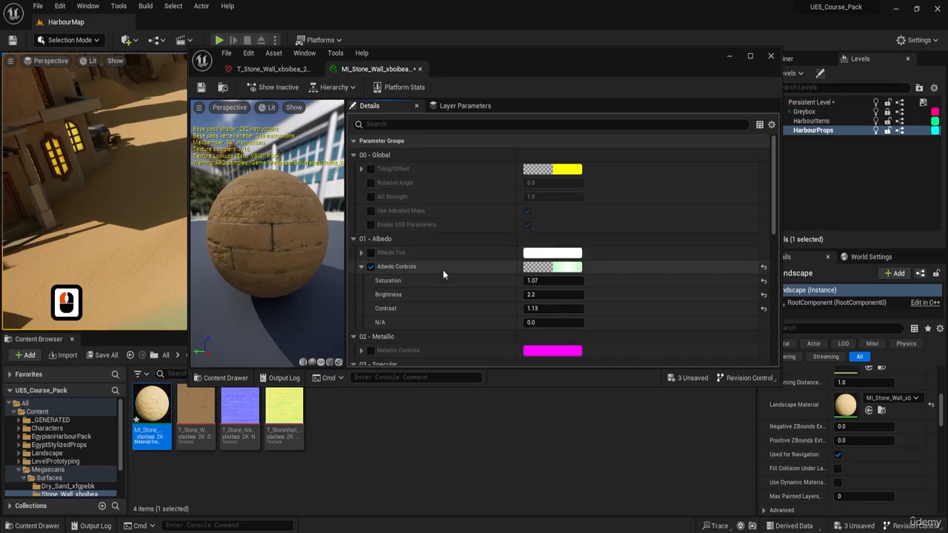
- Copy the material's Saturation of 1.07 into the Saturation adjustment of the stone wall albedo texture
left_click(551, 281)
key("ctrl+c")
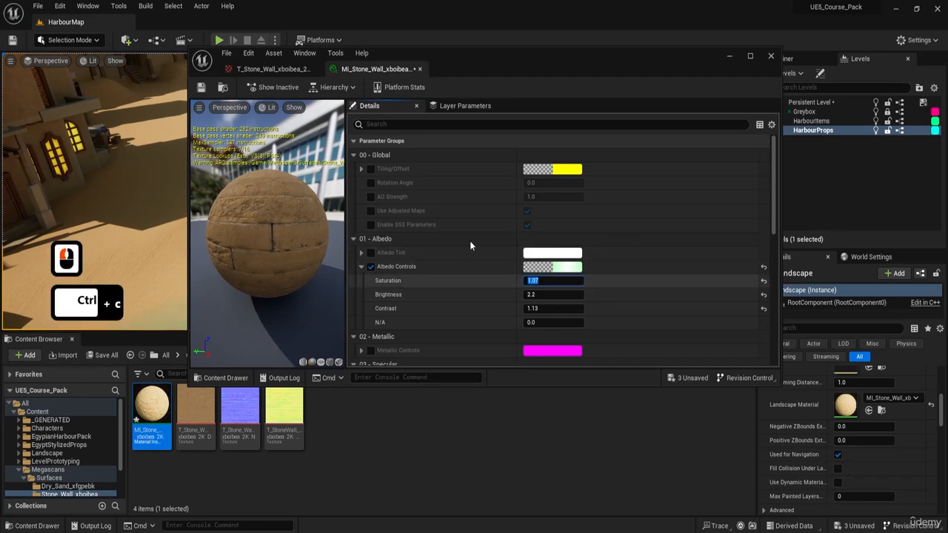
left_click(260, 69)
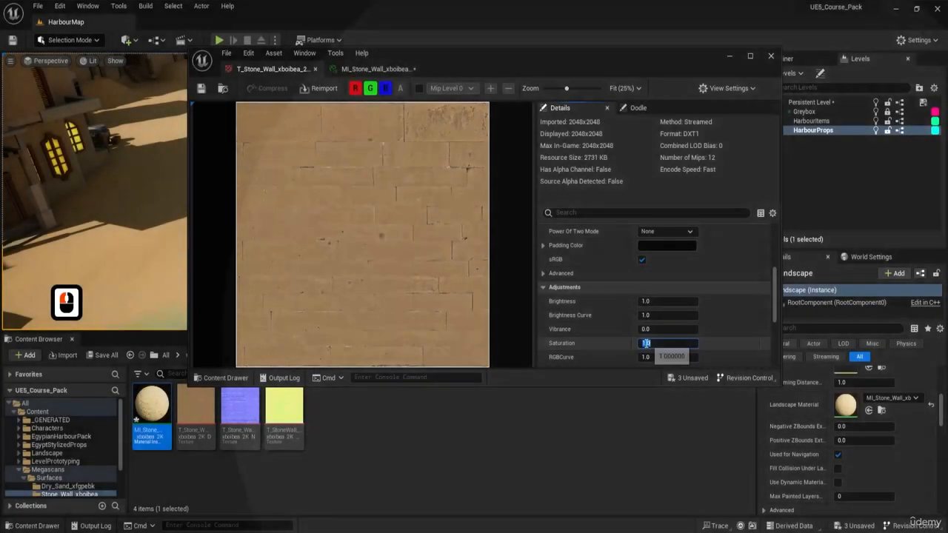
key("ctrl+b")
left_click(655, 343)
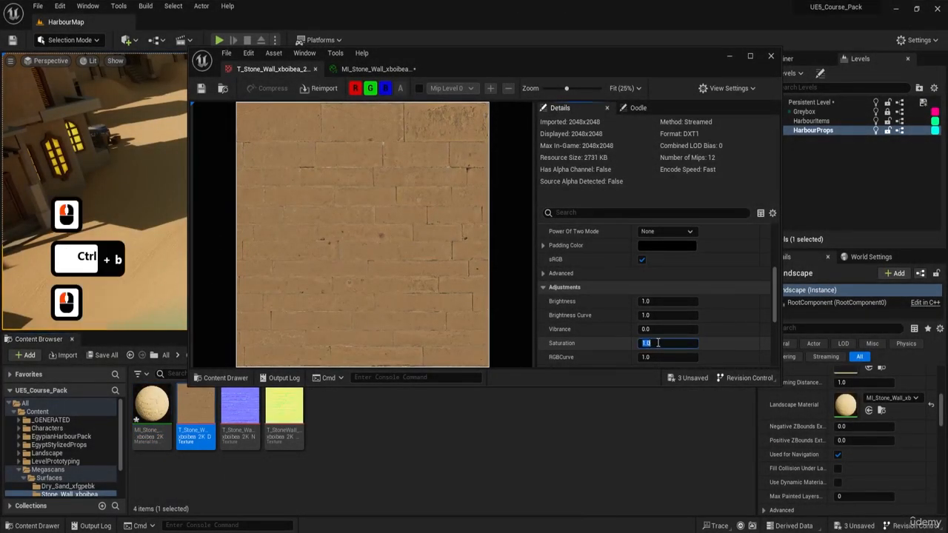
key("ctrl+v")
key("Return")
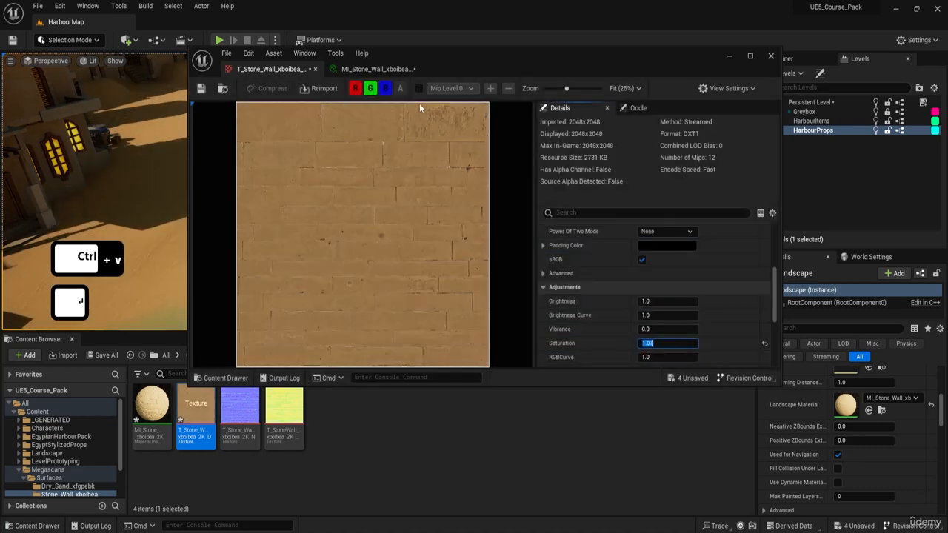
- Copy the material's Brightness of 2.2 into the Brightness adjustment of the stone wall albedo texture
left_click(370, 70)
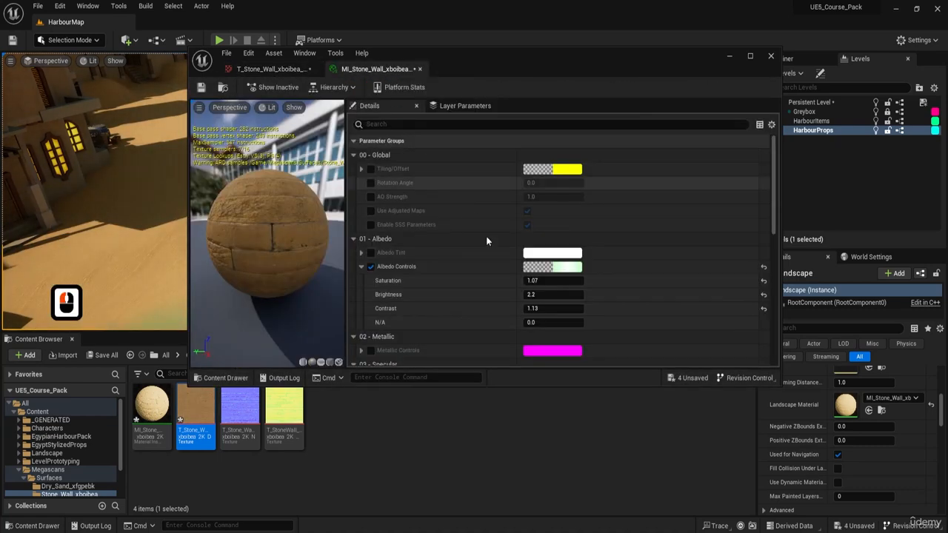
left_click(546, 297)
key("ctrl+c")
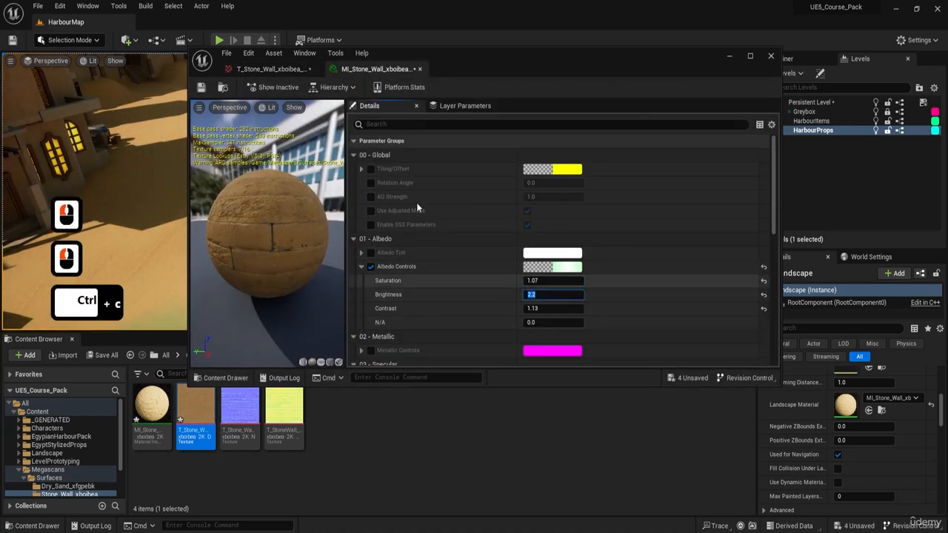
left_click(267, 69)
left_click(648, 301)
left_click(648, 302)
key("ctrl+v")
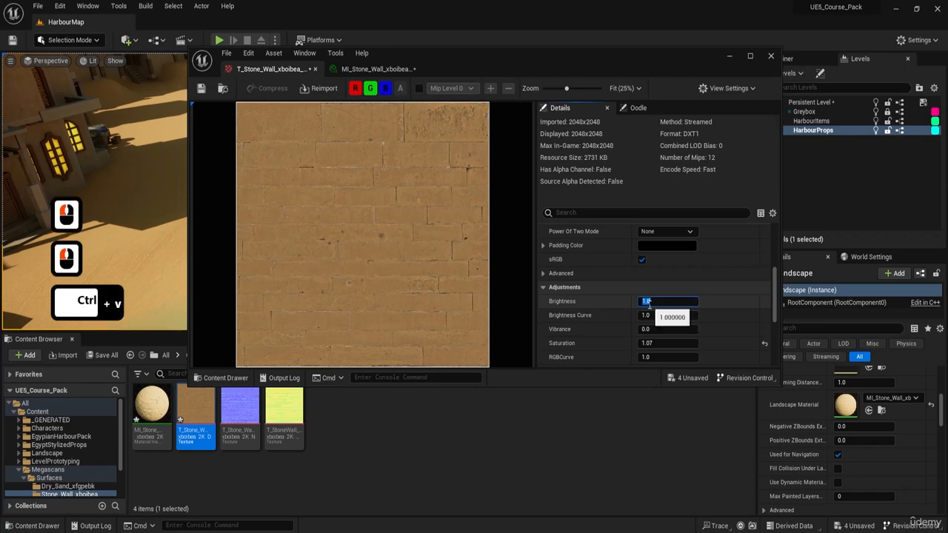
key("Return")
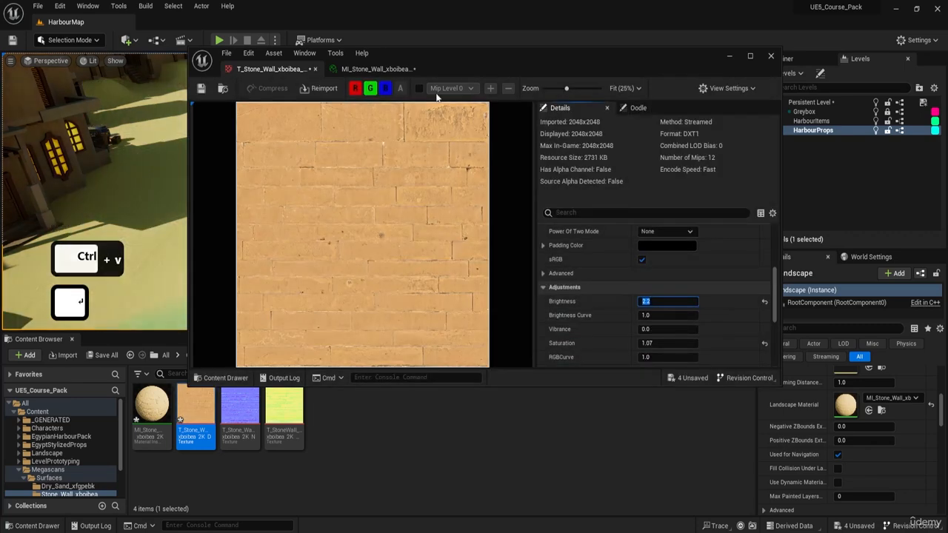
- Copy the stone wall material's Contrast of 1.13 into the RGBCurve adjustment of its albedo texture
left_click(374, 69)
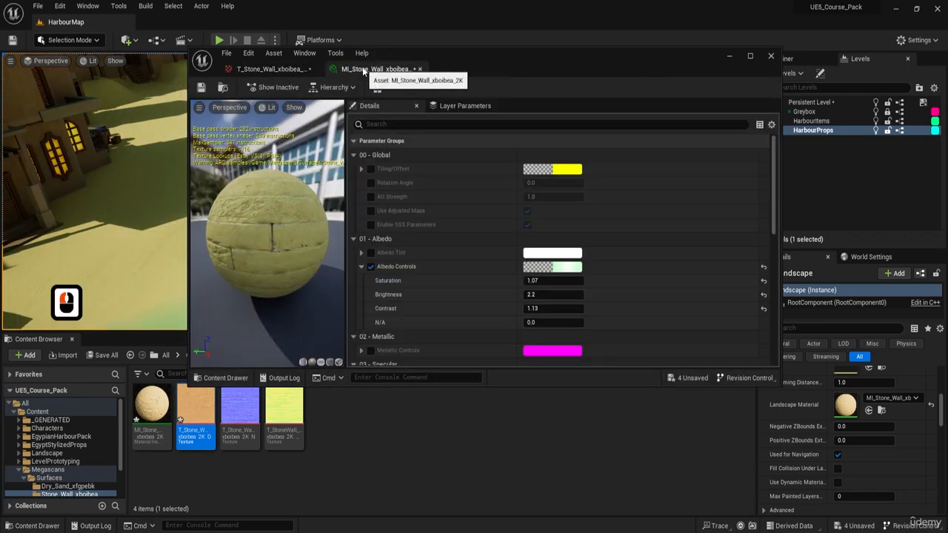
left_click(537, 309)
key("ctrl+c")
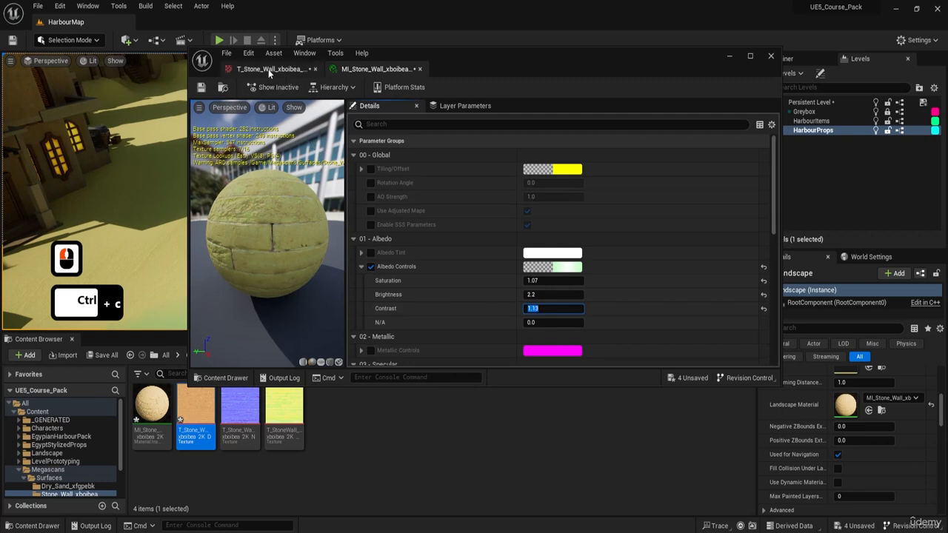
left_click(268, 69)
scroll(599, 339, "down", 4)
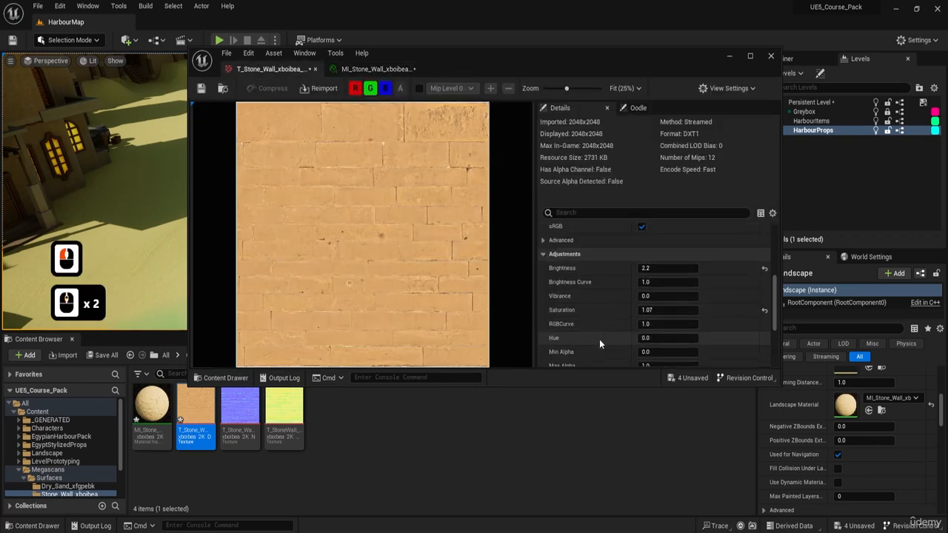
scroll(600, 339, "up", 1)
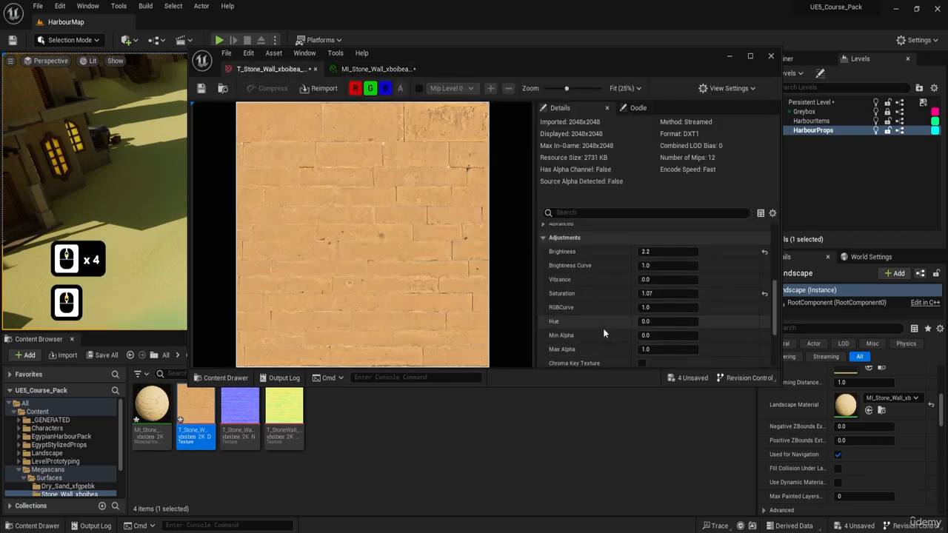
key("F8")
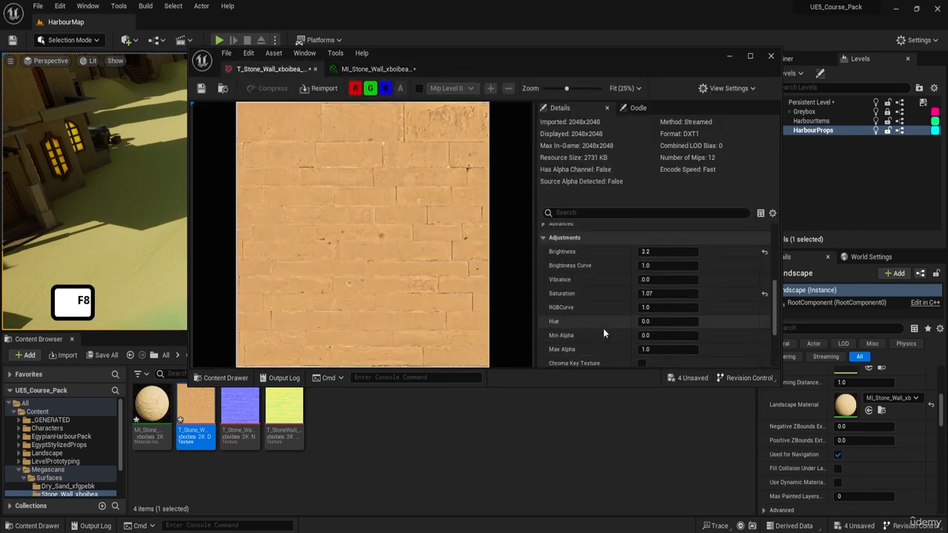
left_click(648, 307)
key("ctrl+v")
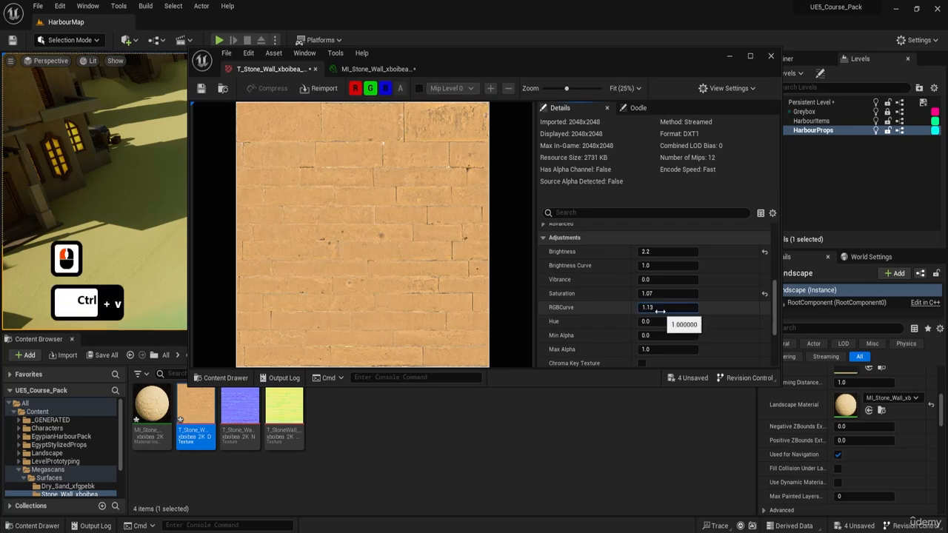
key("Return")
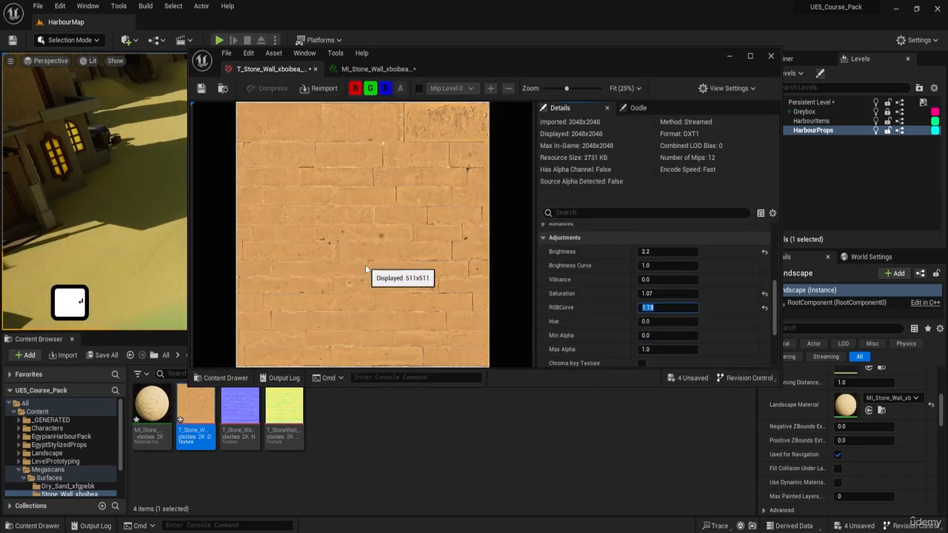
- Reset the stone wall material's Albedo Controls to their defaults, disable the override and close the material instance
left_click(334, 68)
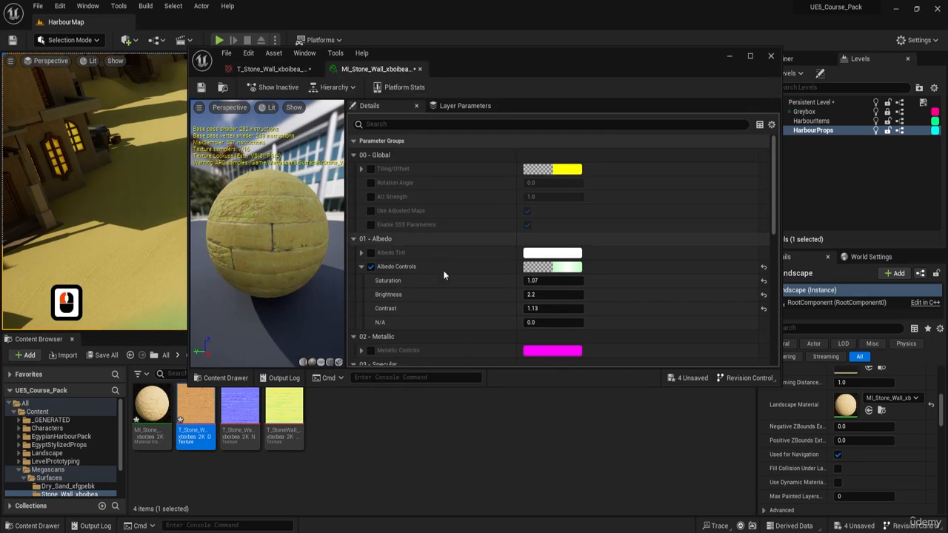
left_click(763, 268)
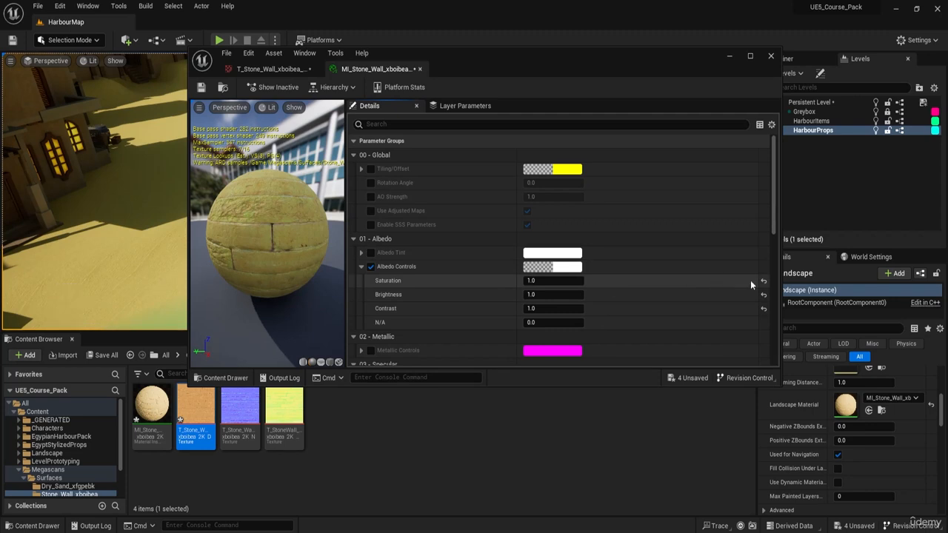
left_click(370, 267)
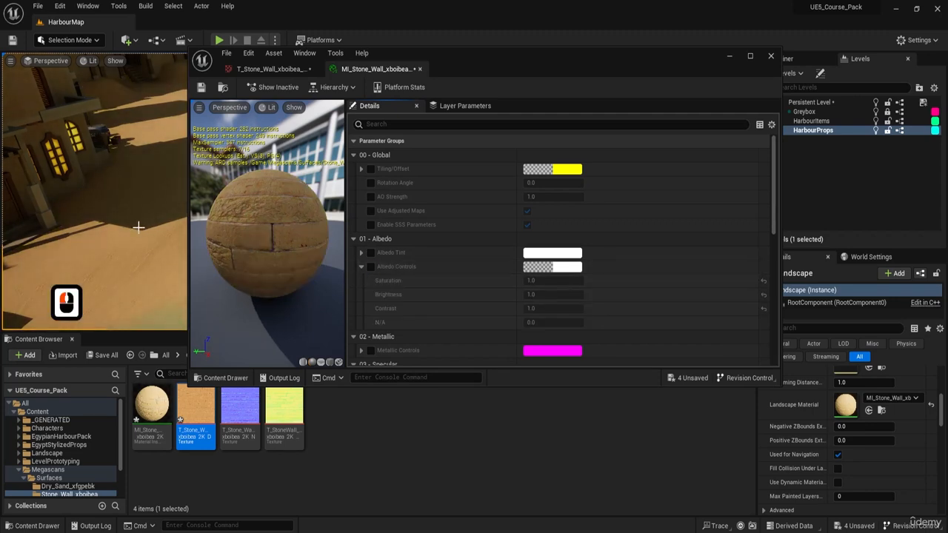
key("w")
right_click_drag(138, 224, 137, 194)
key("w")
key("d")
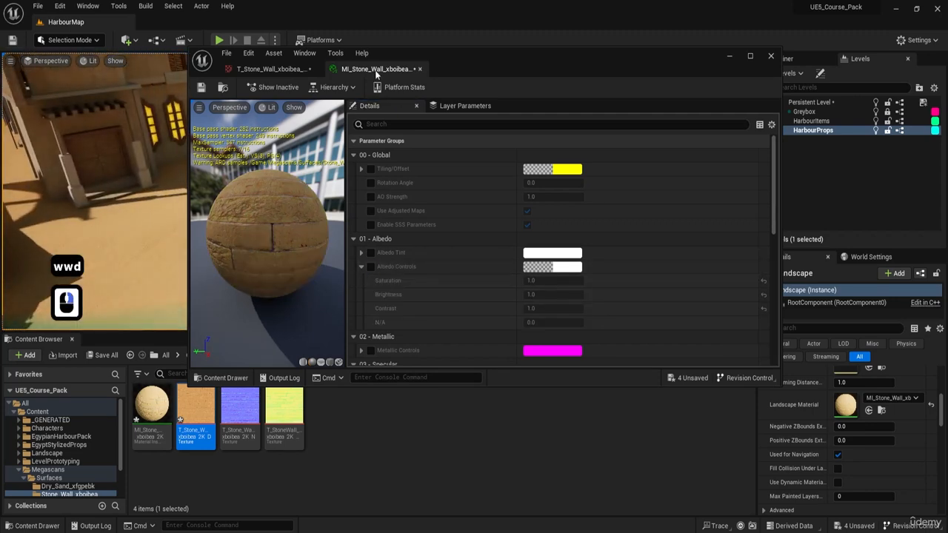
left_click(416, 67)
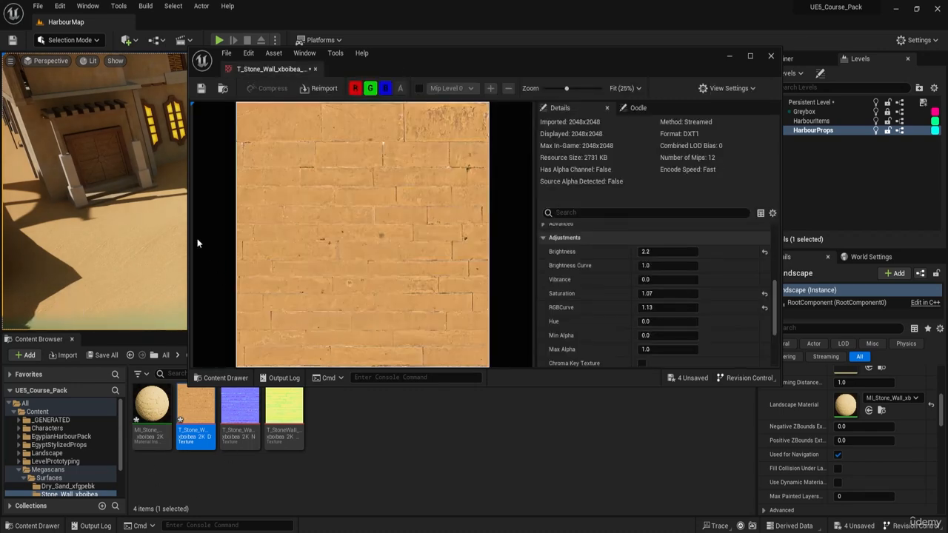
- Close the stone wall texture and examine the ground colour around the building in the level viewport
key("a")
key("w")
right_click_drag(141, 236, 163, 238)
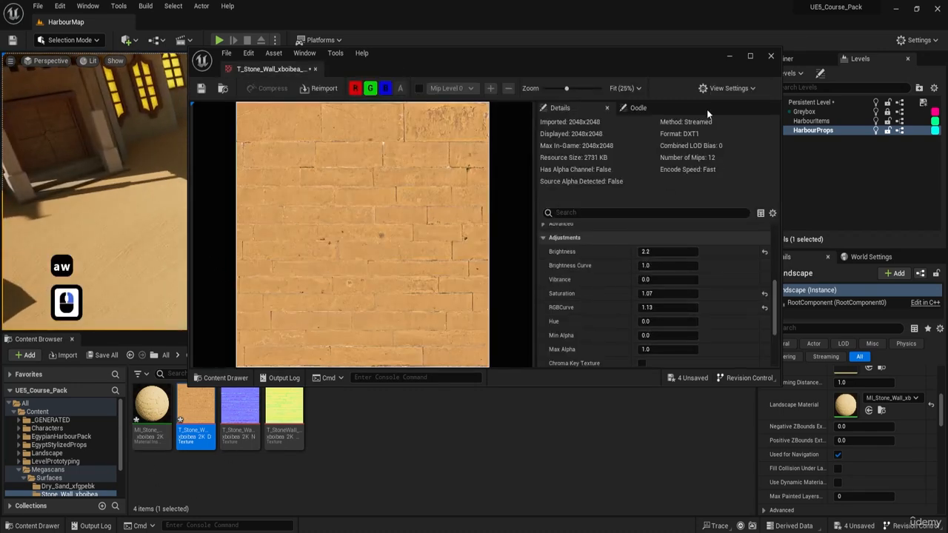
left_click(770, 58)
key("w")
right_click_drag(378, 192, 396, 197)
key("a")
key("e")
key("w")
key("a")
key("w")
key("a")
key("w")
key("s")
key("d")
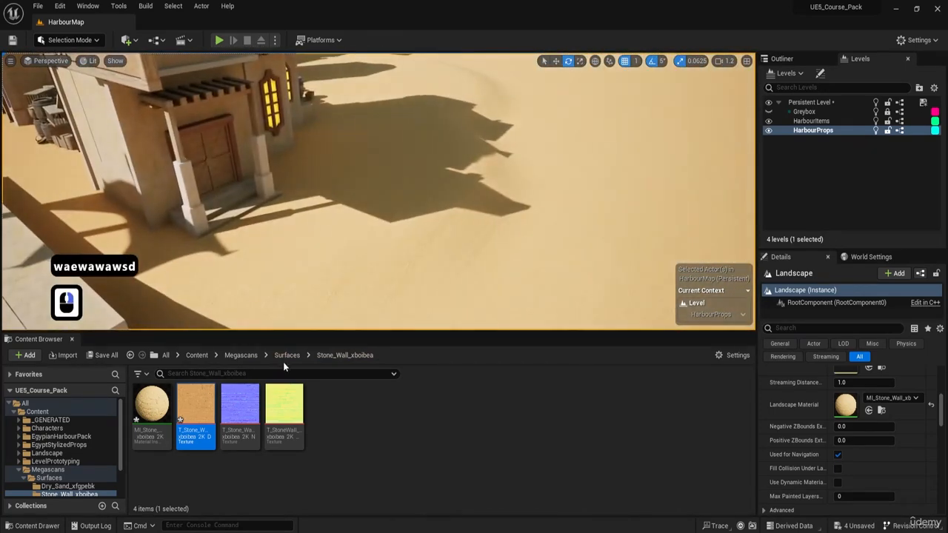
- Open the Dry_Sand_xfgpebk albedo texture and material instance from the Megascans Surfaces folder in a maximized editor window
left_click(286, 355)
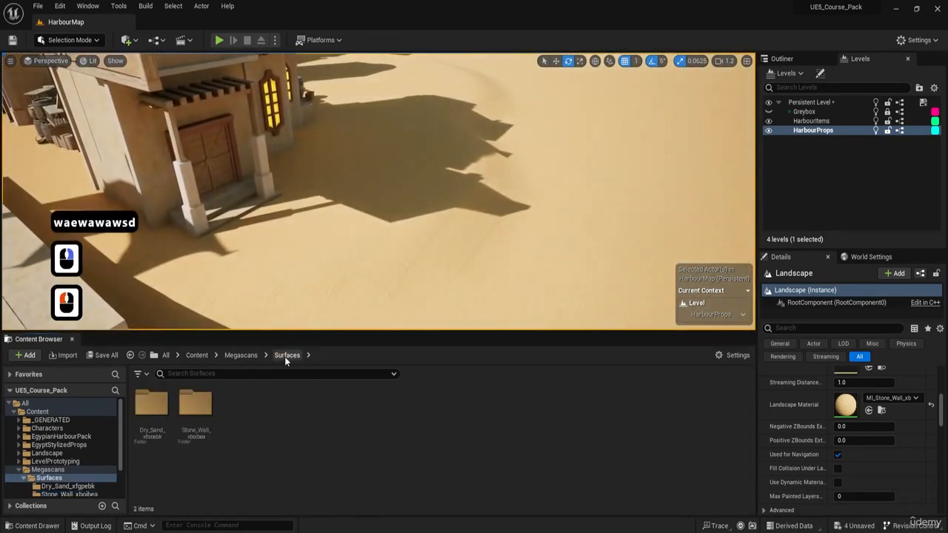
double_click(151, 407)
double_click(180, 405)
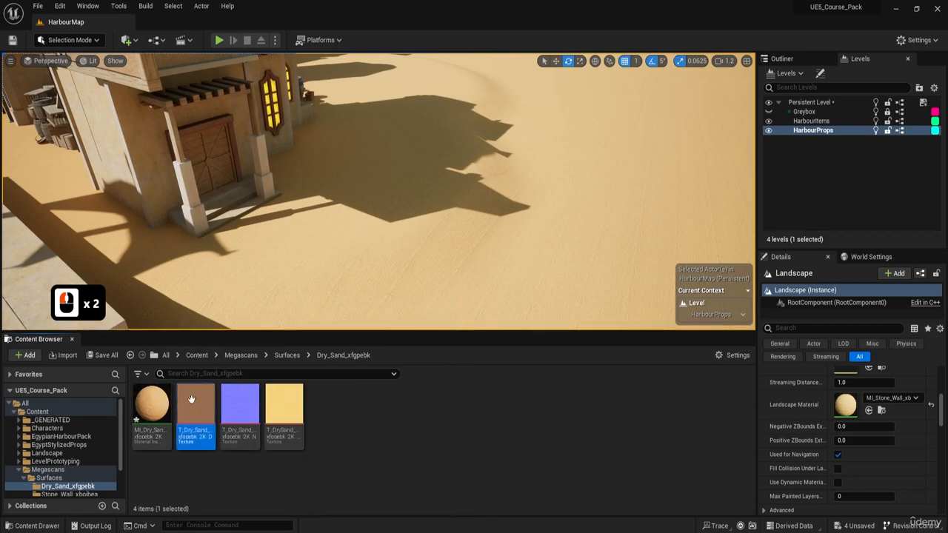
double_click(151, 406)
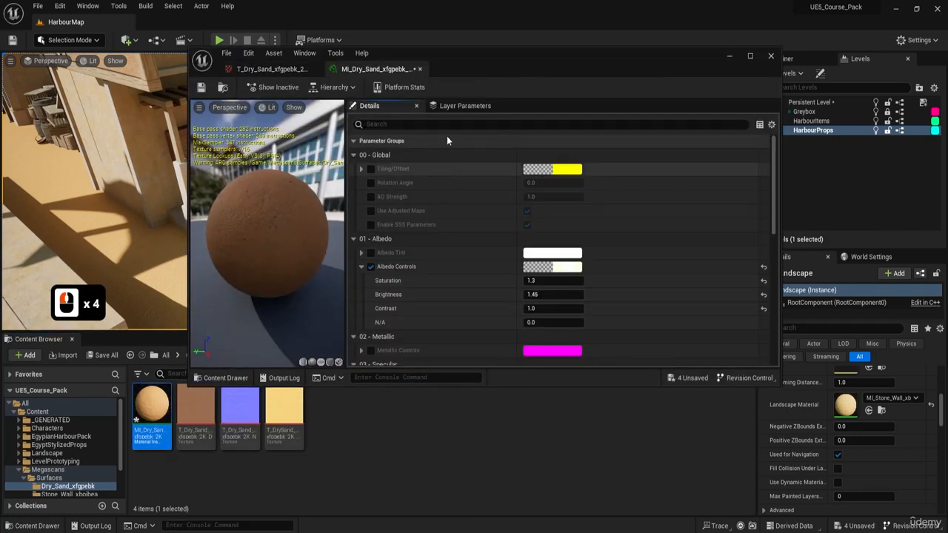
left_click_drag(474, 54, 474, 1)
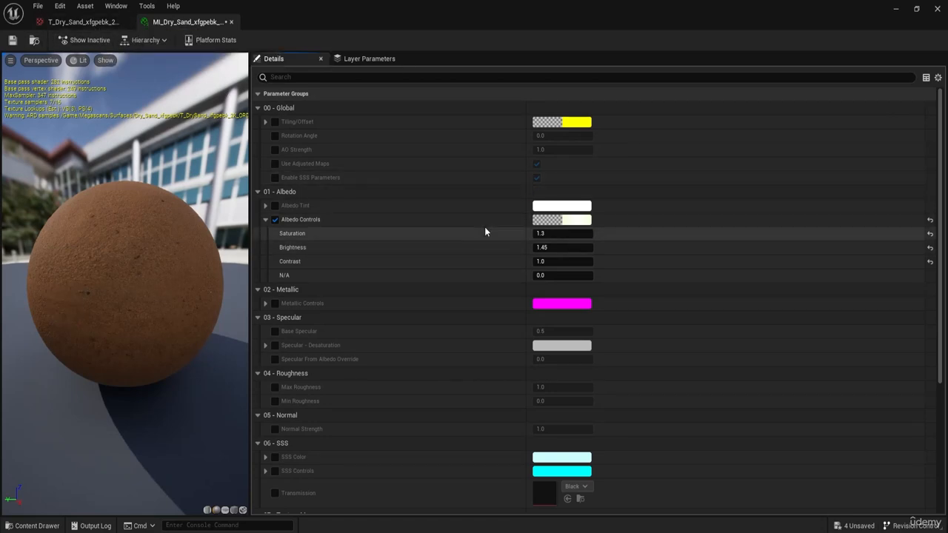
- Copy the dry sand material's Saturation of 1.3 into the Saturation adjustment of its albedo texture
left_click(547, 234)
key("ctrl+c")
left_click(81, 22)
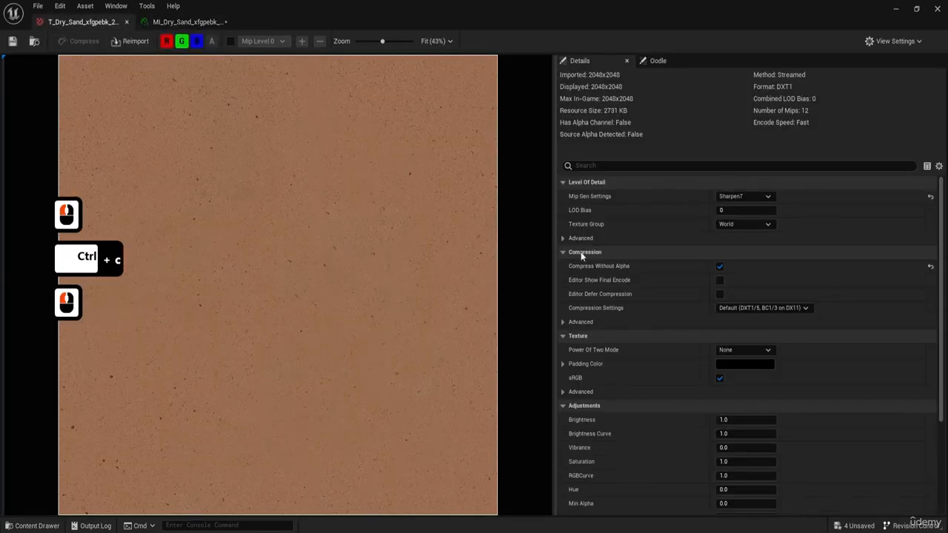
scroll(668, 428, "down", 1)
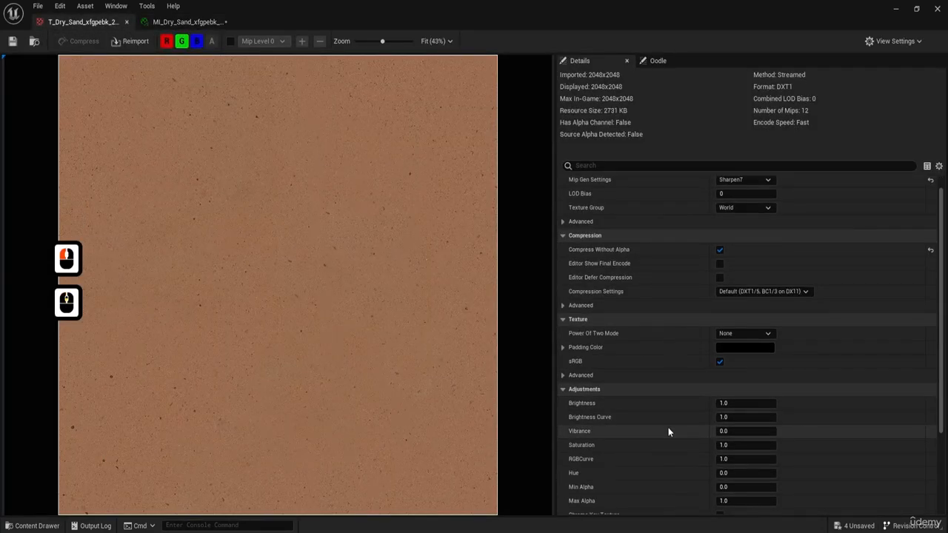
left_click(723, 444)
key("ctrl+v")
key("Return")
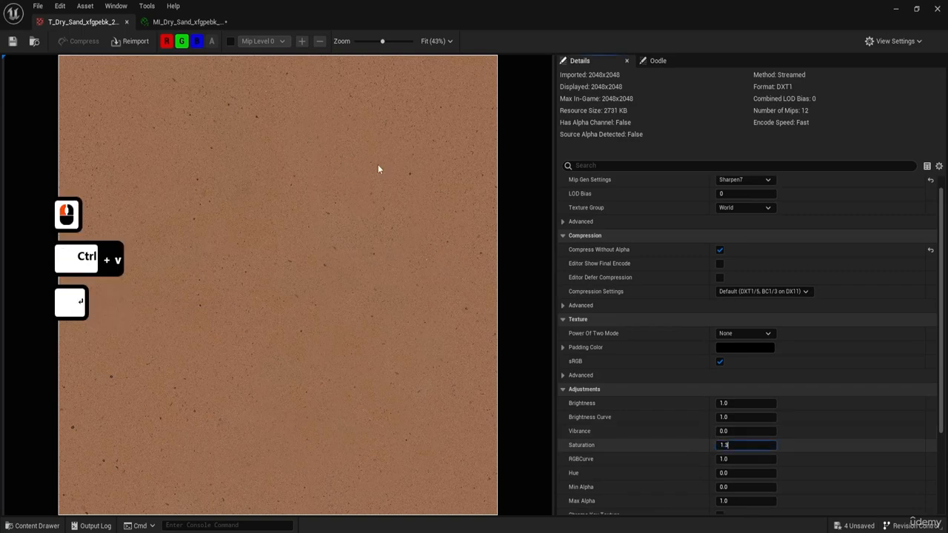
- Copy the dry sand material's Brightness of 1.45 into the Brightness adjustment of its albedo texture
left_click(177, 21)
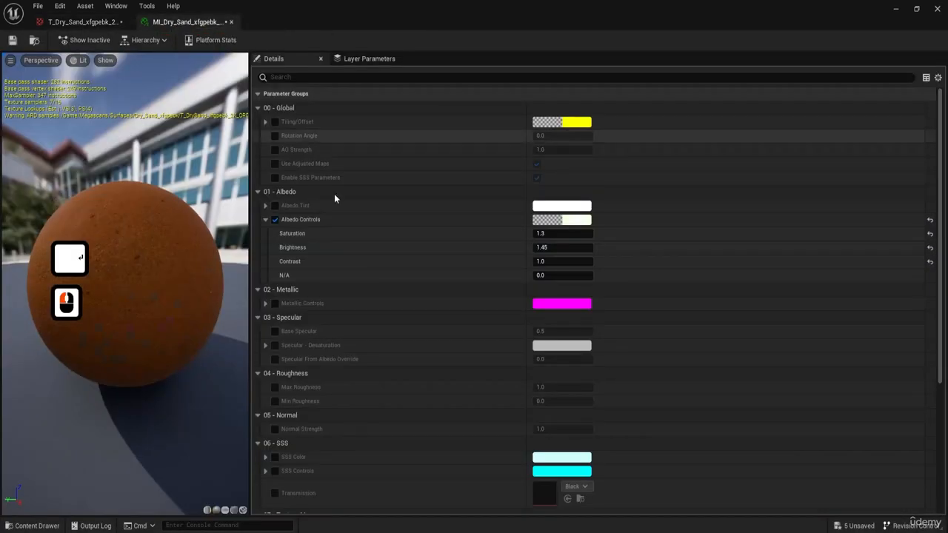
left_click(561, 247)
key("ctrl+c")
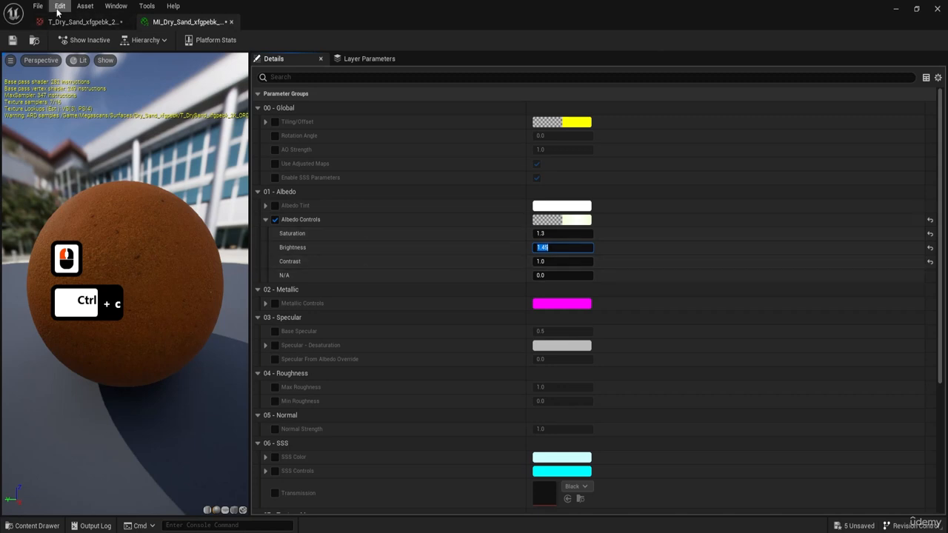
left_click(81, 22)
left_click(727, 403)
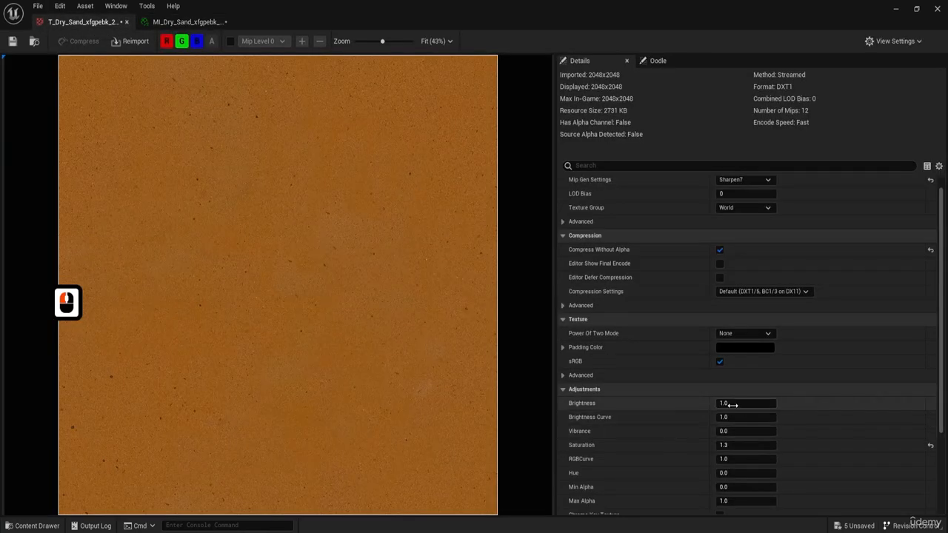
key("ctrl+v")
key("Return")
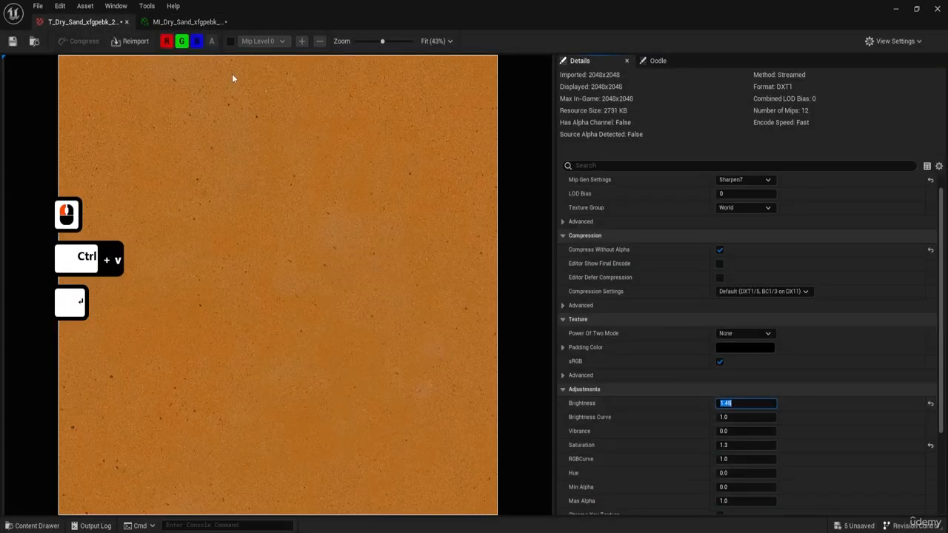
- Disable the Albedo Controls override in the dry sand material instance, check the preview sphere and close the editor window
left_click(179, 23)
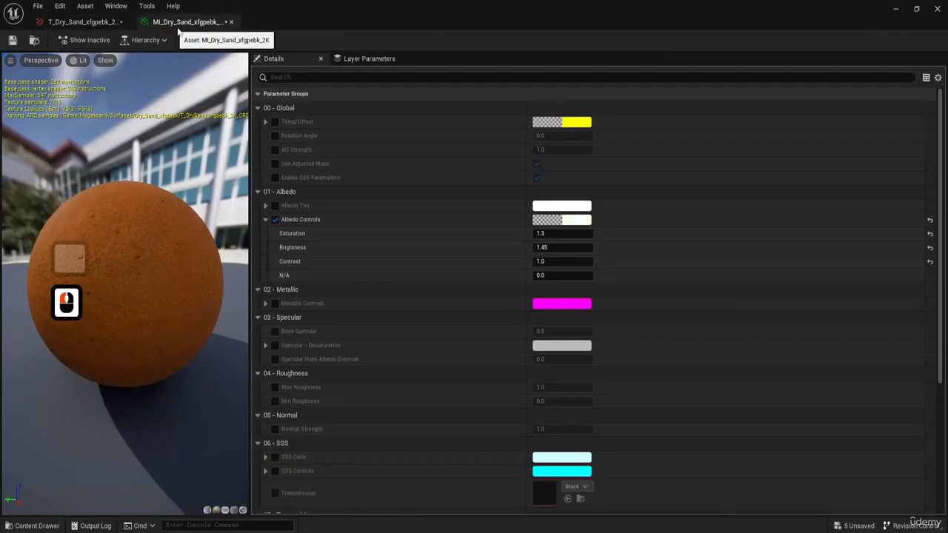
left_click(275, 219)
left_click_drag(80, 278, 96, 234)
left_click(936, 12)
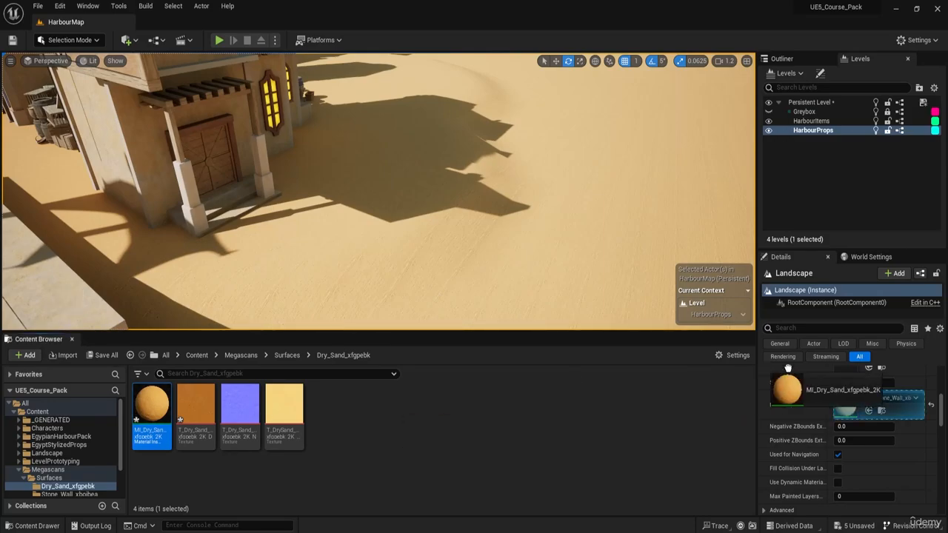
- Assign MI_Dry_Sand_xfgpebk_2K as the Landscape Material and compare the ground with the harbour buildings
left_click_drag(620, 345, 848, 404)
key("q")
key("a")
right_click_drag(445, 315, 230, 311)
key("s")
key("e")
key("a")
key("w")
key("e")
key("a")
key("e")
key("w")
key("s")
key("s")
key("q")
key("w")
key("a")
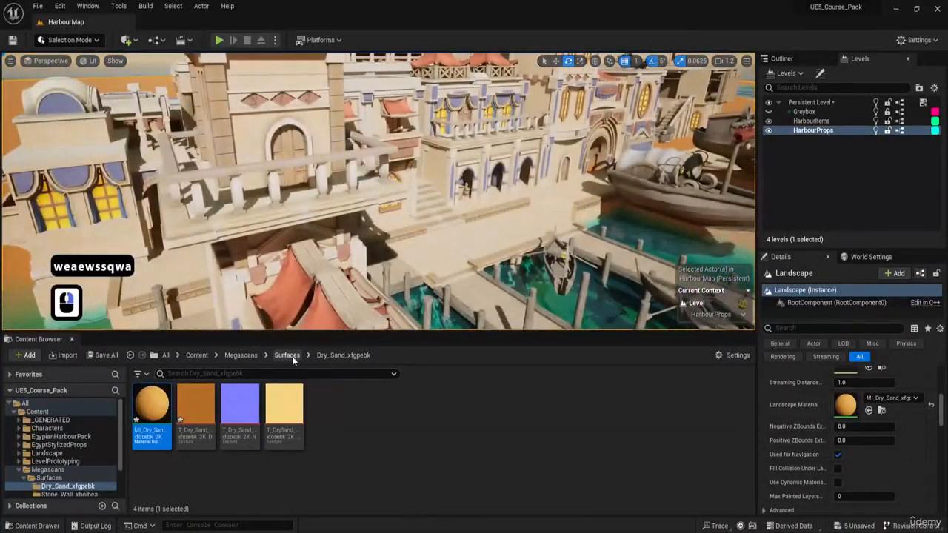
- Go back up to the Megascans folder and look over the harbour in the viewport
left_click(288, 355)
left_click(249, 358)
right_click_drag(296, 222, 259, 226)
key("d")
key("w")
key("e")
right_click_drag(259, 226, 252, 223)
key("d")
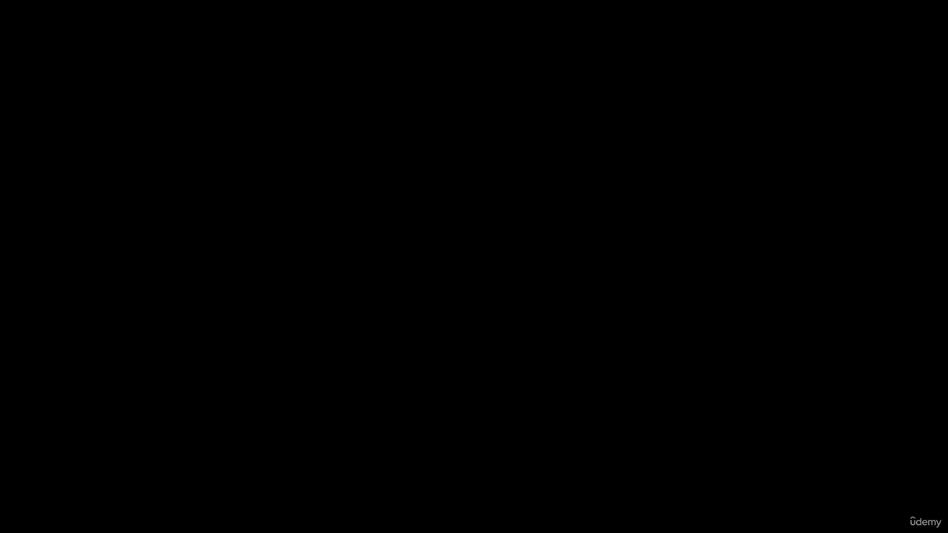